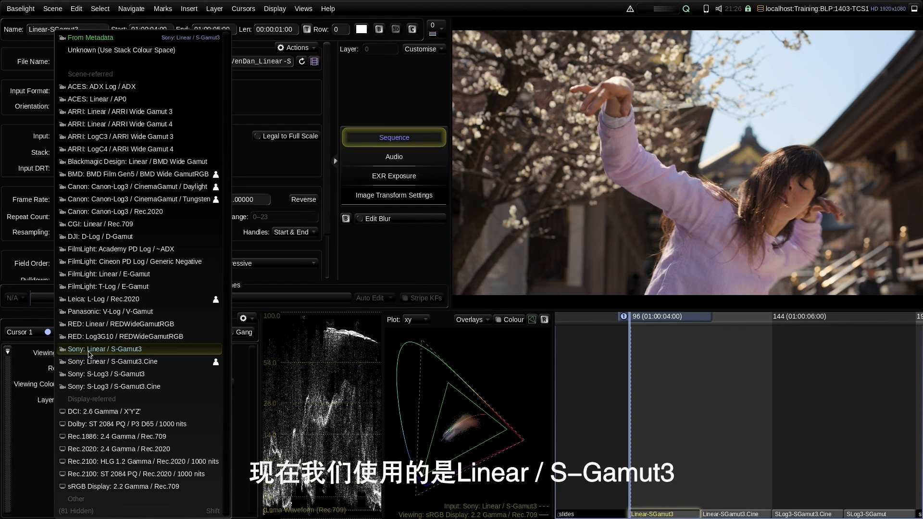
# - Set the shot's input to Sony: S-Log3 / S-Gamut3, leaving the blossom image harsh and high-contrast
pyautogui.click(100, 378)
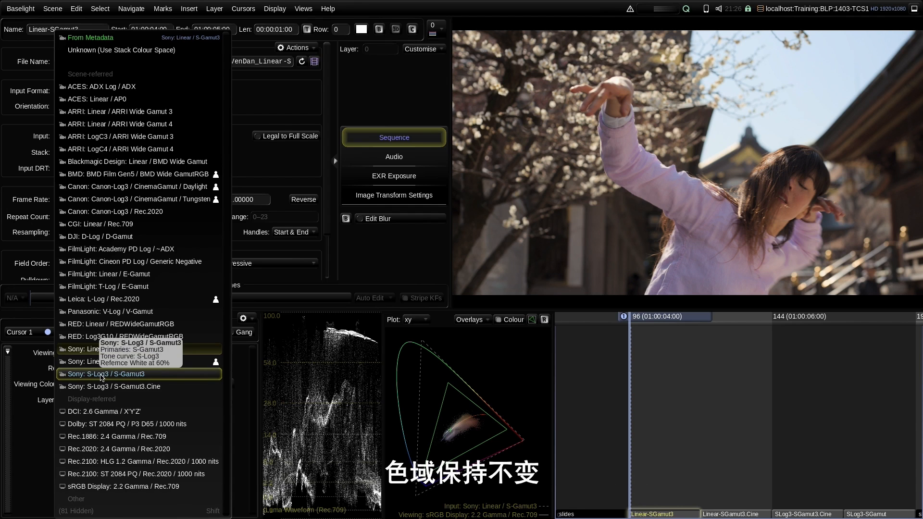
pyautogui.click(153, 378)
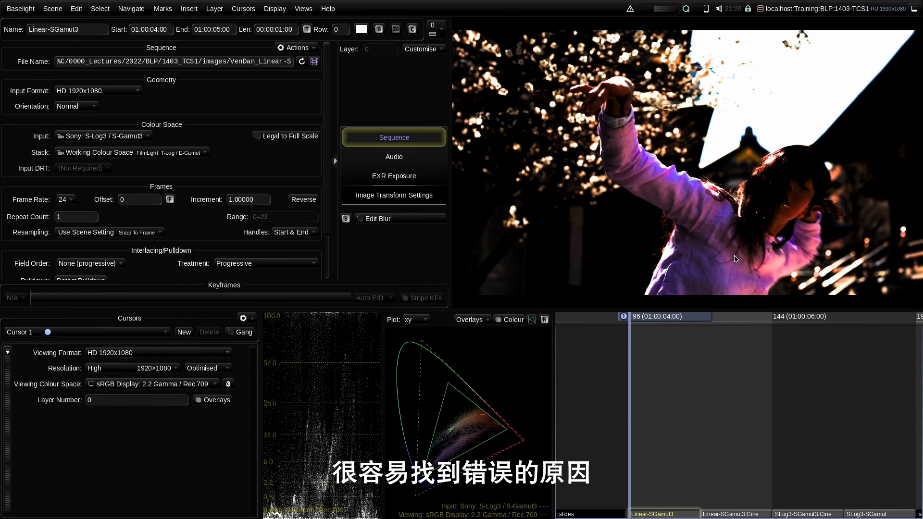
pyautogui.click(119, 140)
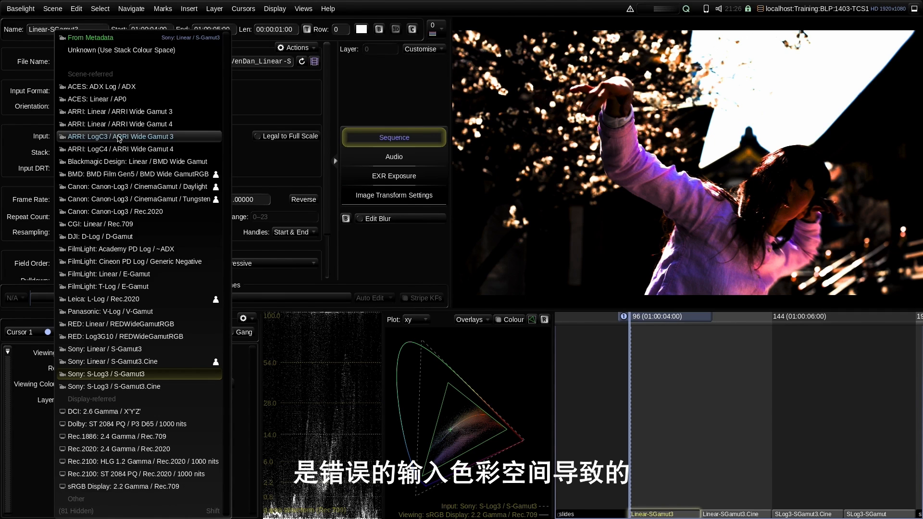
# - Alternate the input between Sony: Linear / S-Gamut3 and Linear / S-Gamut3.Cine, finishing on Linear / S-Gamut3
pyautogui.click(141, 351)
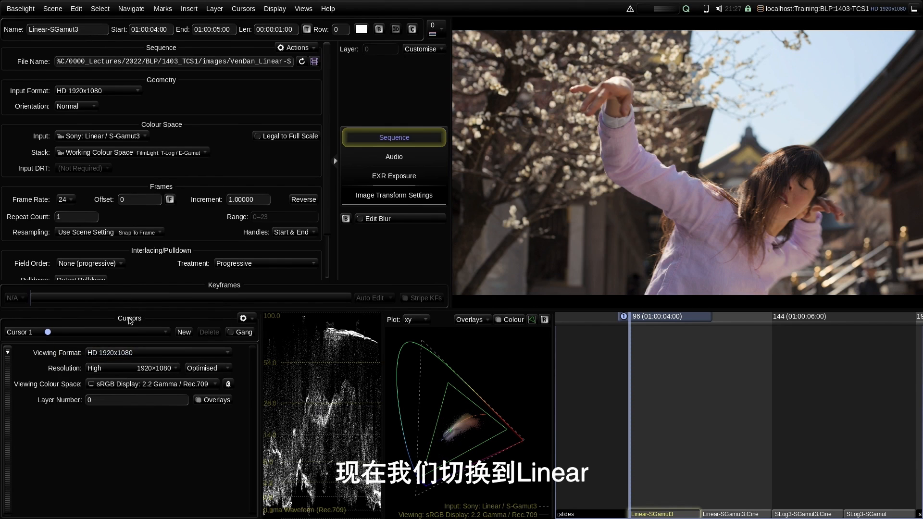
pyautogui.click(107, 139)
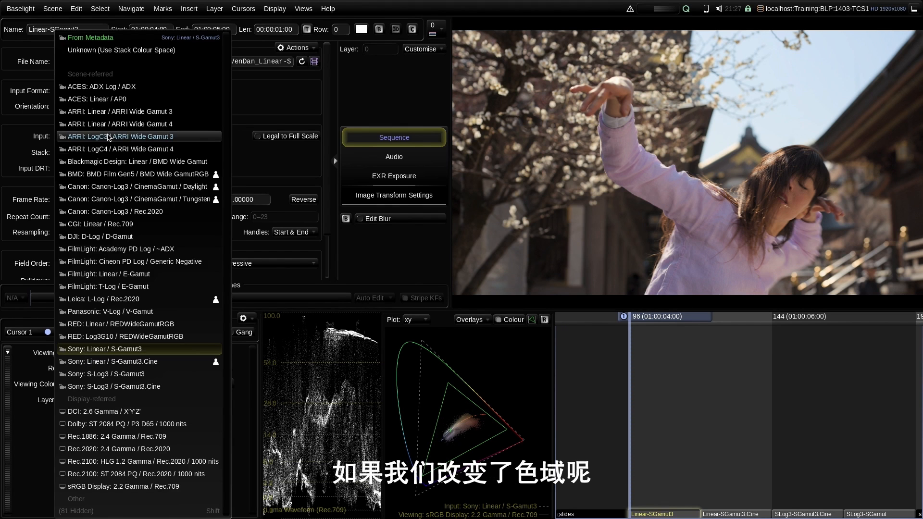
pyautogui.click(137, 366)
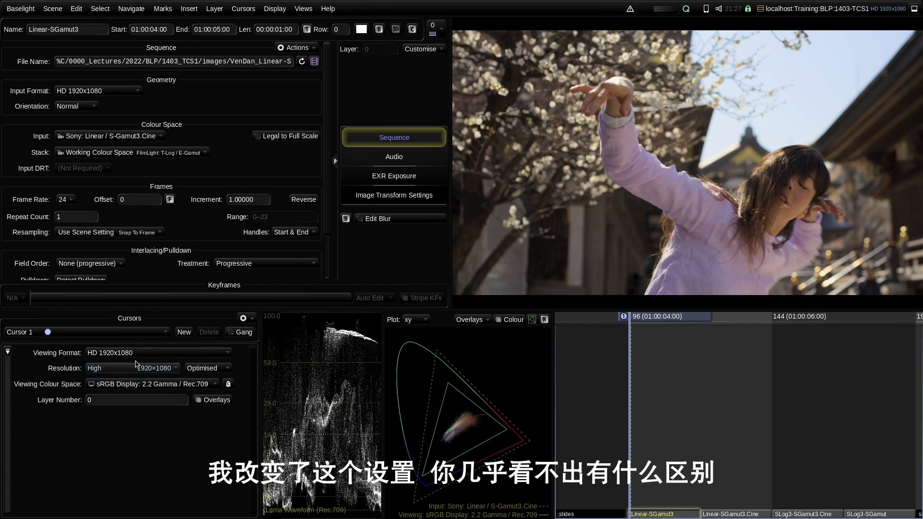
pyautogui.click(138, 137)
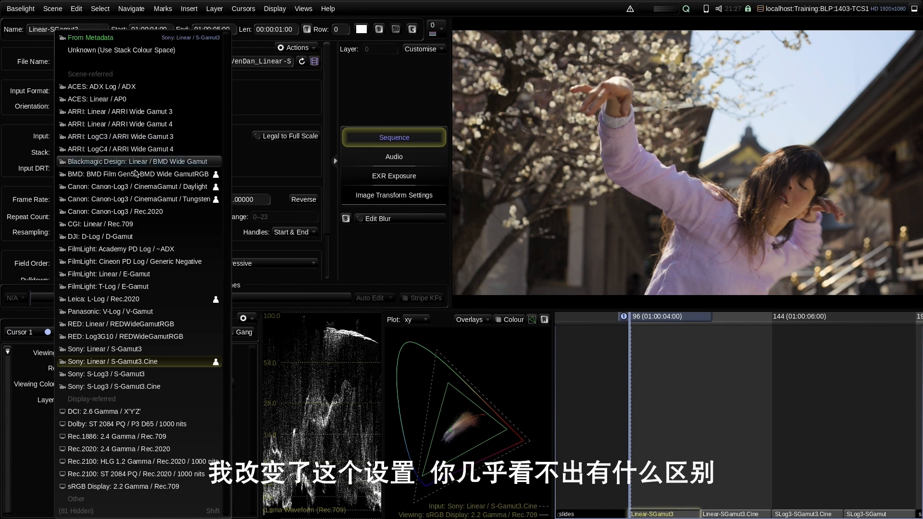
pyautogui.click(130, 351)
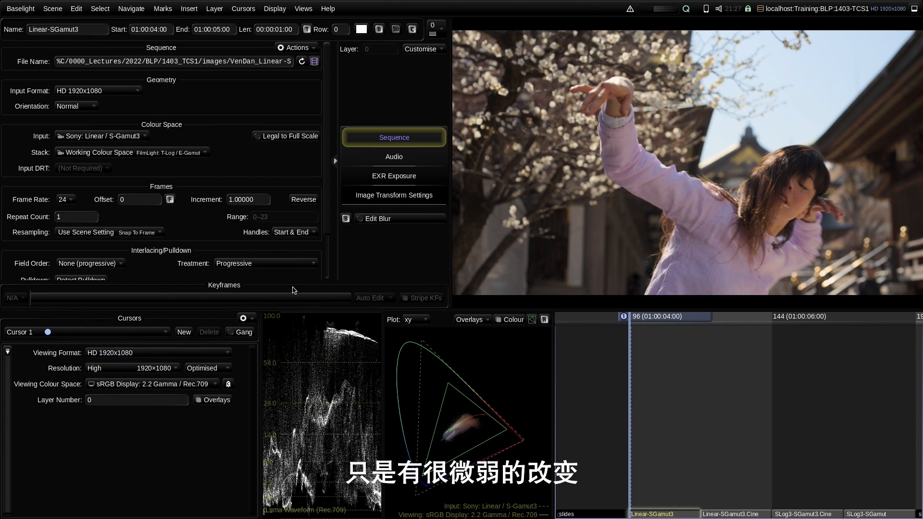
pyautogui.click(124, 137)
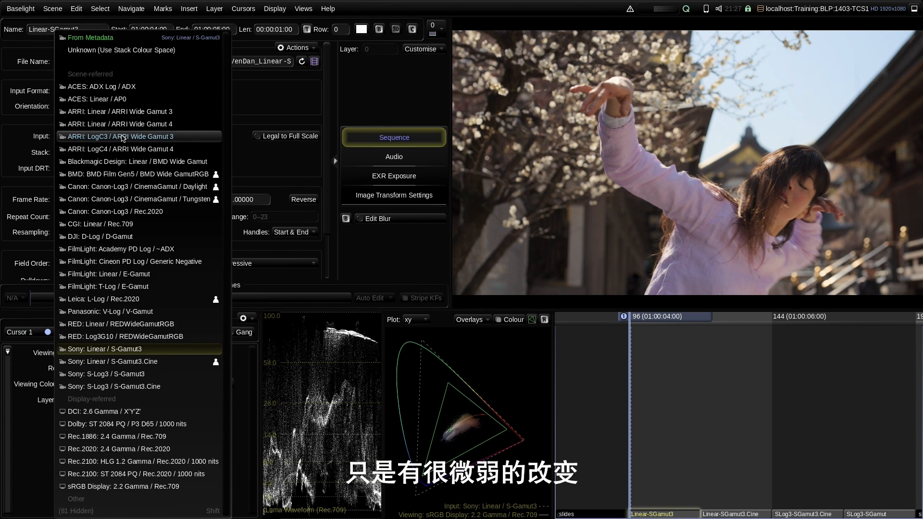
pyautogui.click(133, 362)
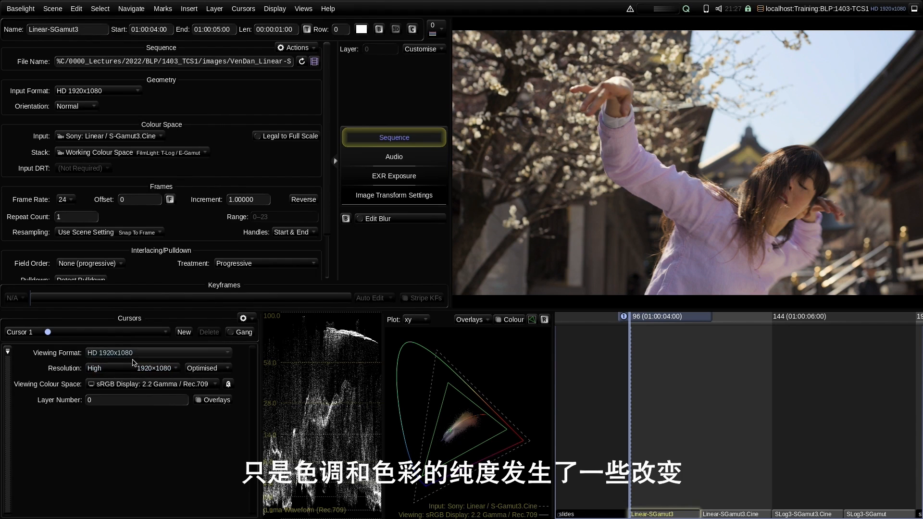
pyautogui.click(118, 137)
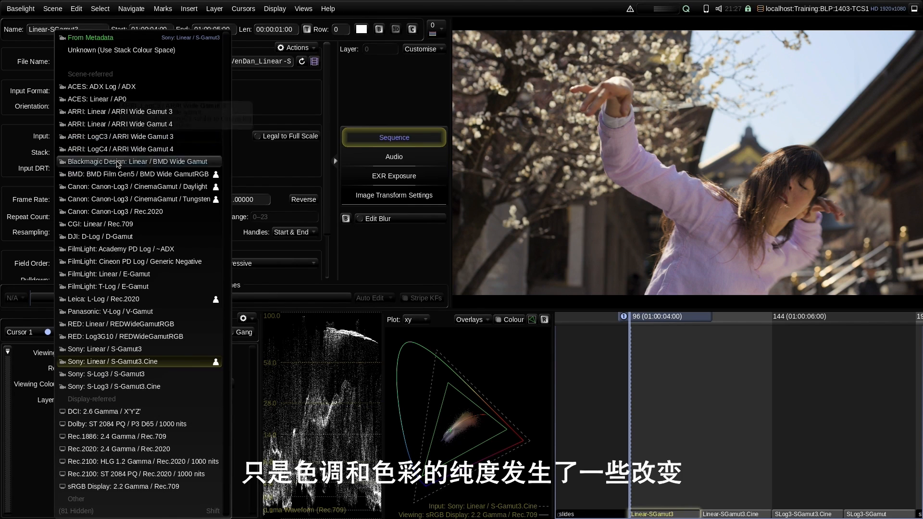
pyautogui.click(126, 350)
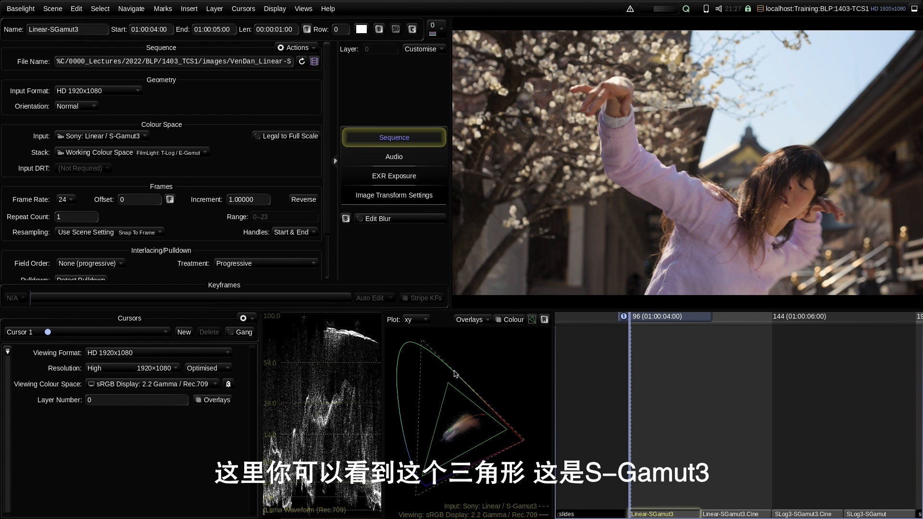
# - Choose Sony: Linear / S-Gamut3.Cine as the shot's input colour space
pyautogui.click(131, 137)
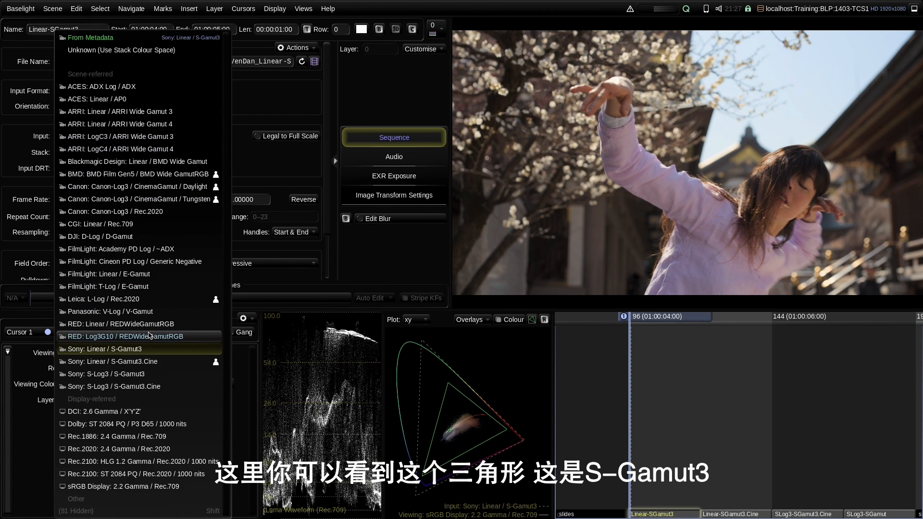
pyautogui.click(125, 361)
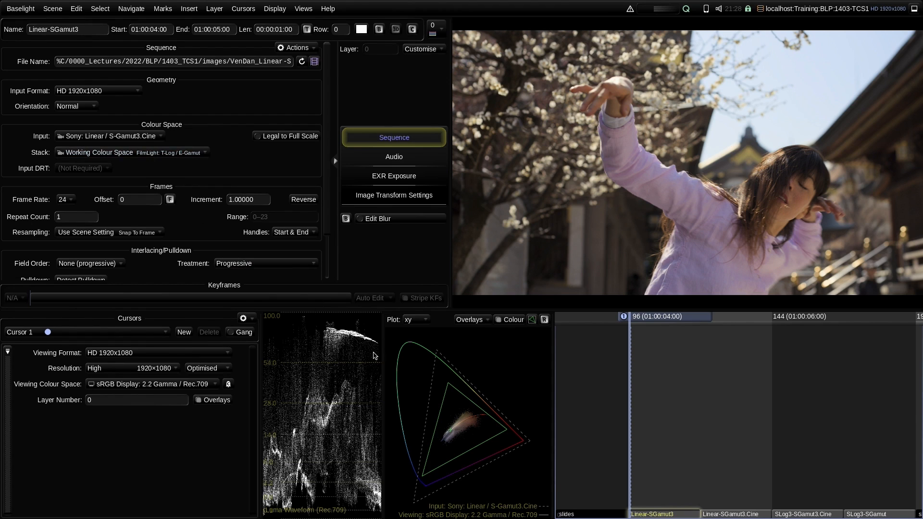
# - Try Sony S-Log3 / S-Gamut3, Linear / S-Gamut3 and Linear / S-Gamut3.Cine as input, settling on Linear / S-Gamut3
pyautogui.click(118, 140)
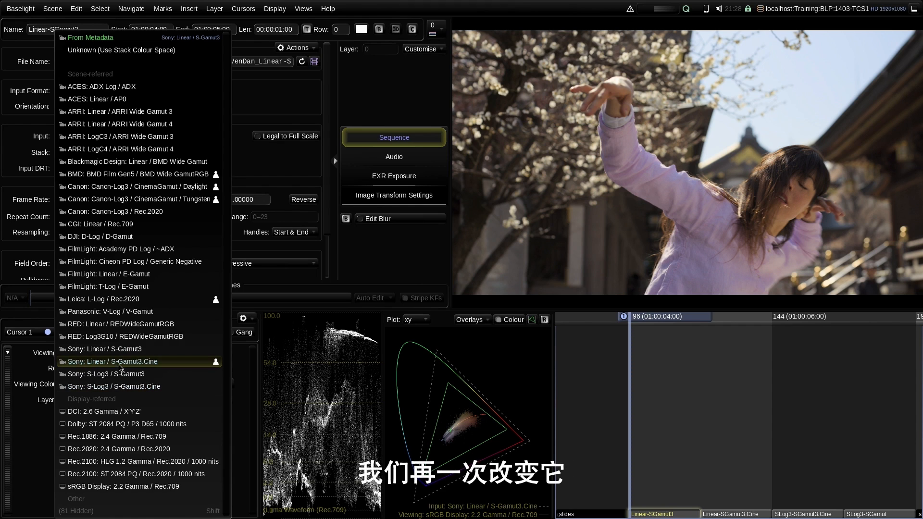
pyautogui.click(120, 374)
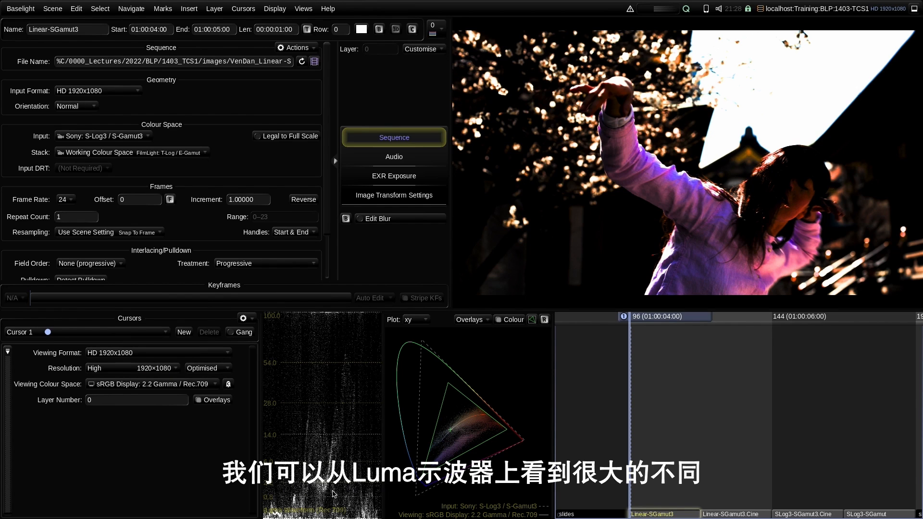
pyautogui.click(103, 136)
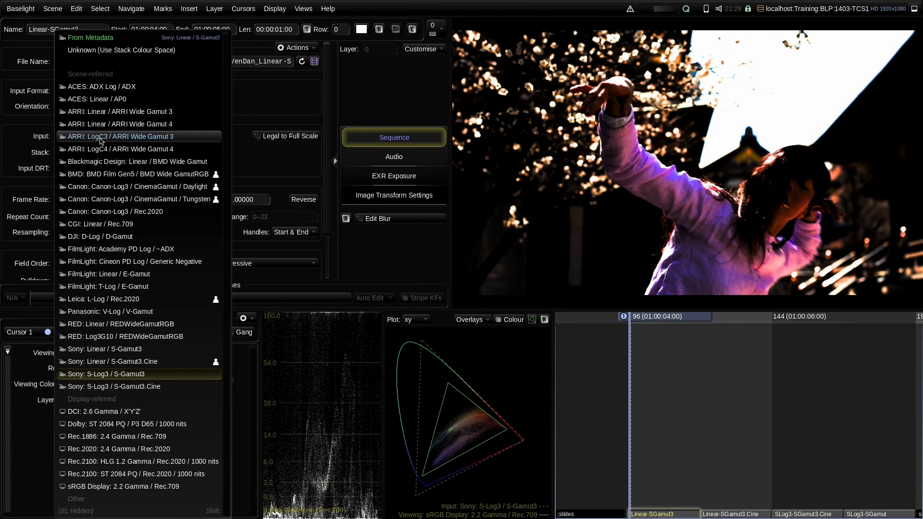
pyautogui.click(116, 346)
pyautogui.click(104, 136)
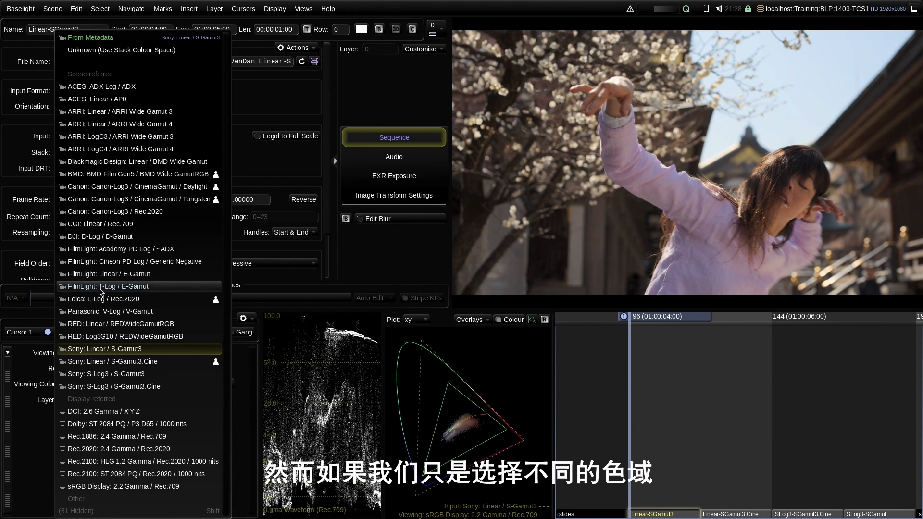
pyautogui.click(107, 361)
pyautogui.click(118, 136)
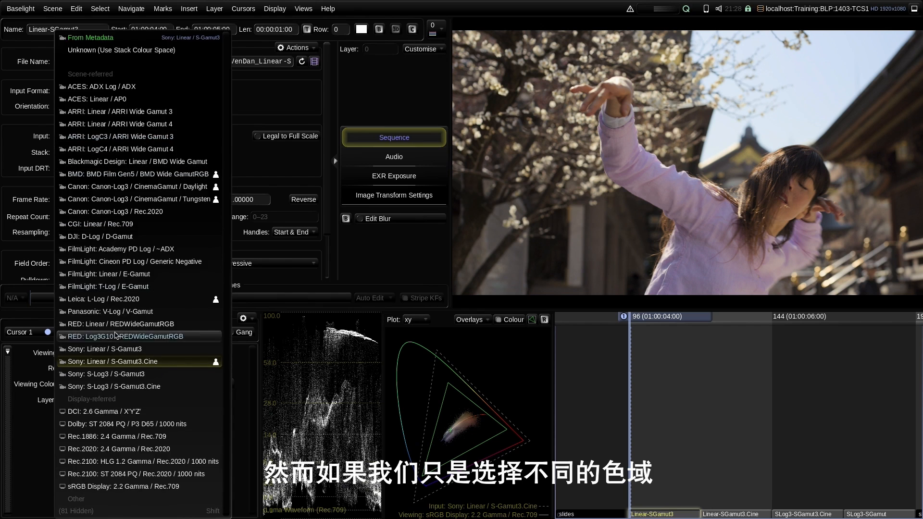
pyautogui.click(124, 350)
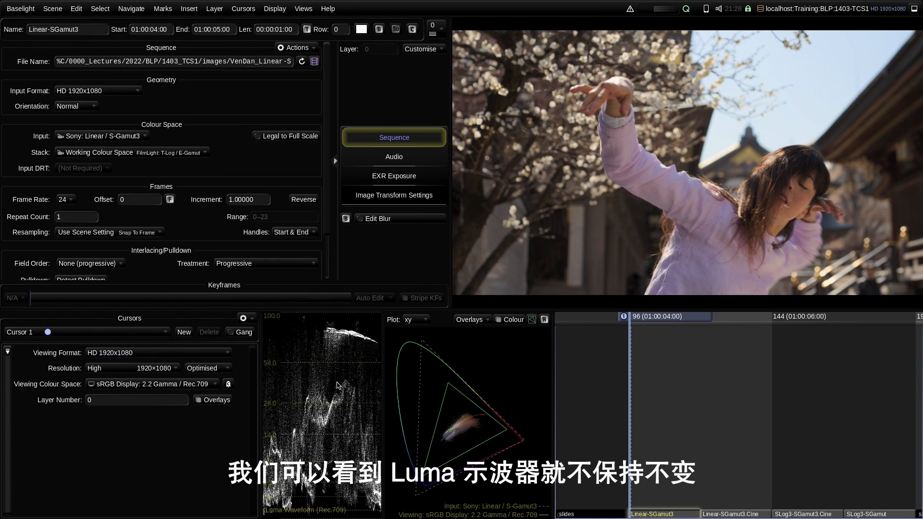
pyautogui.click(111, 138)
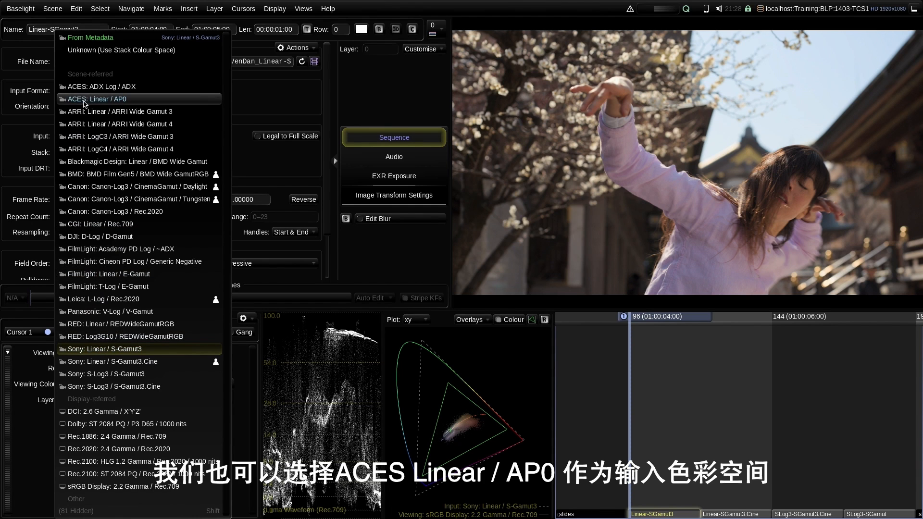
# - Choose ACES: Linear / AP0 as the input, shifting the blossom image's colours
pyautogui.click(110, 102)
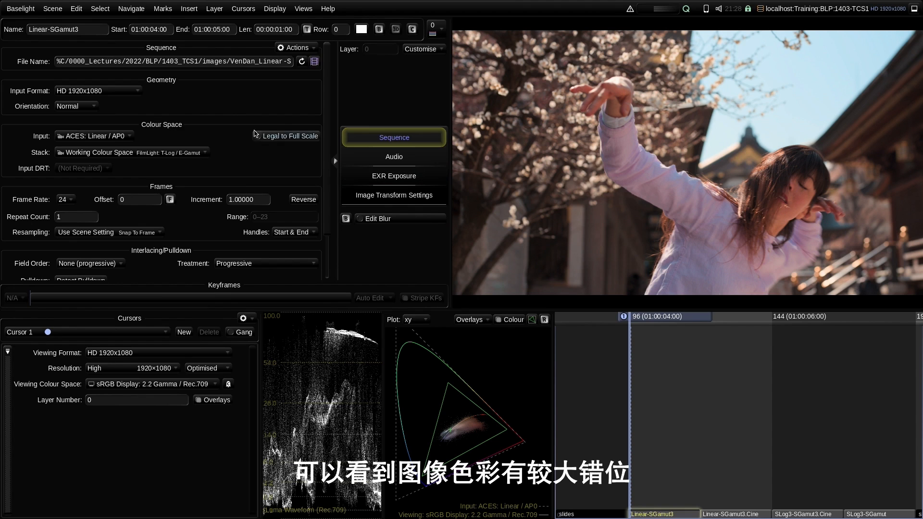
pyautogui.click(109, 137)
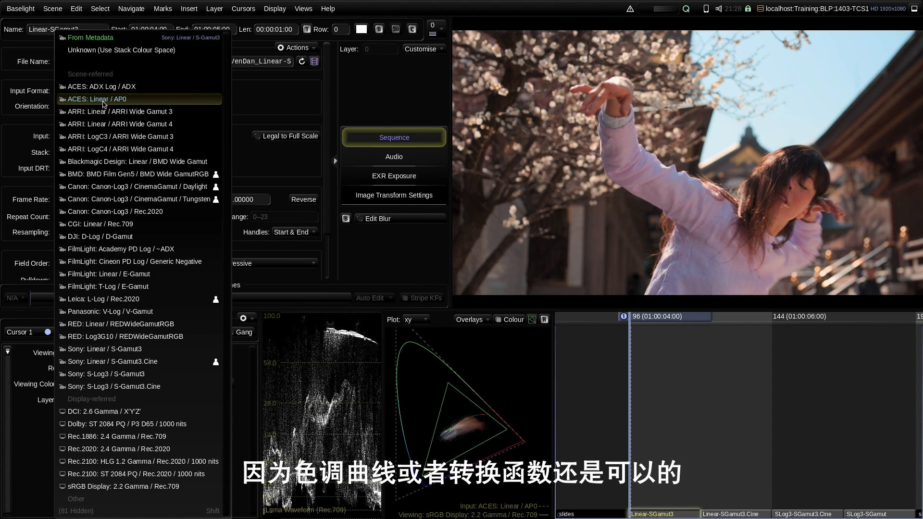
# - Try FilmLight: Linear / E-Gamut and CGI: Linear / Rec.709, then return the input to Sony: Linear / S-Gamut3
pyautogui.click(104, 274)
pyautogui.click(97, 91)
pyautogui.click(94, 92)
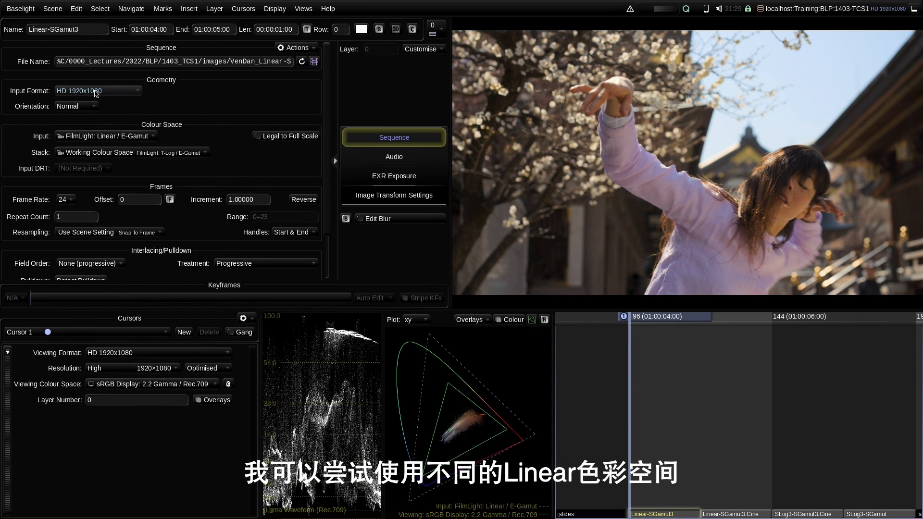
pyautogui.click(101, 136)
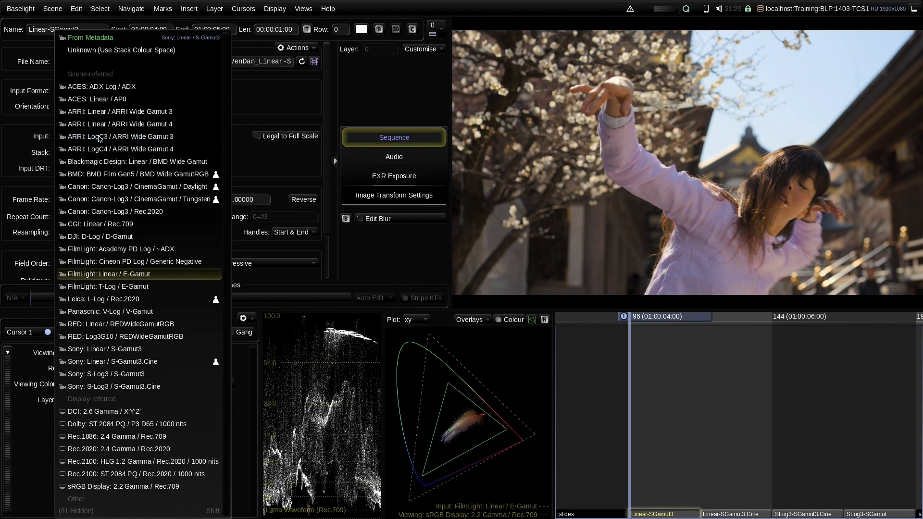
pyautogui.click(96, 227)
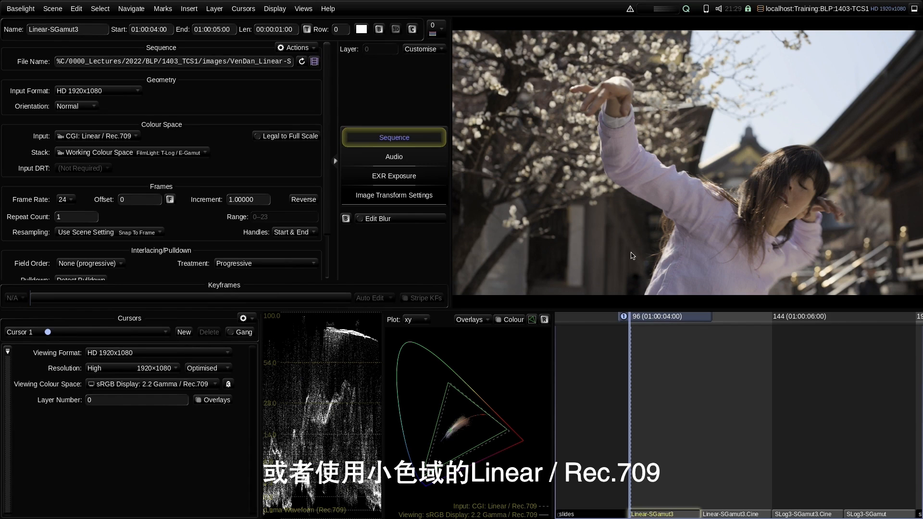
pyautogui.click(112, 137)
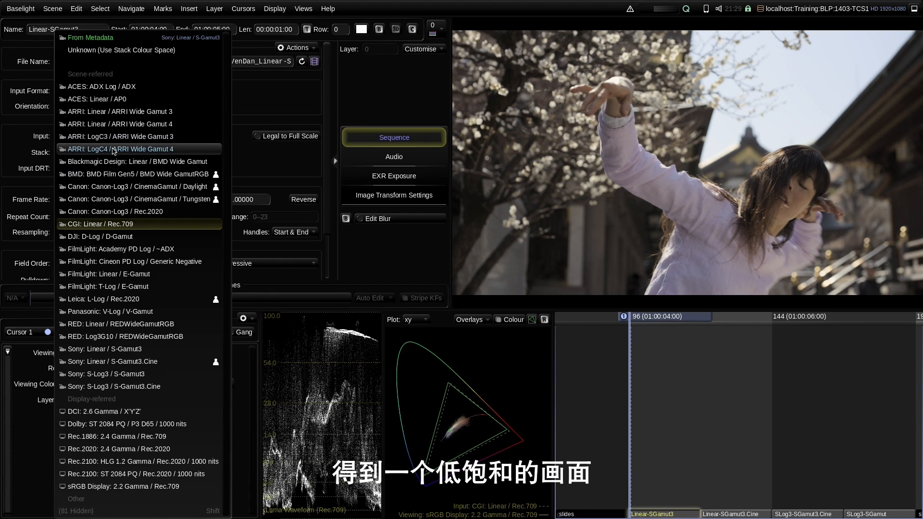
pyautogui.click(134, 350)
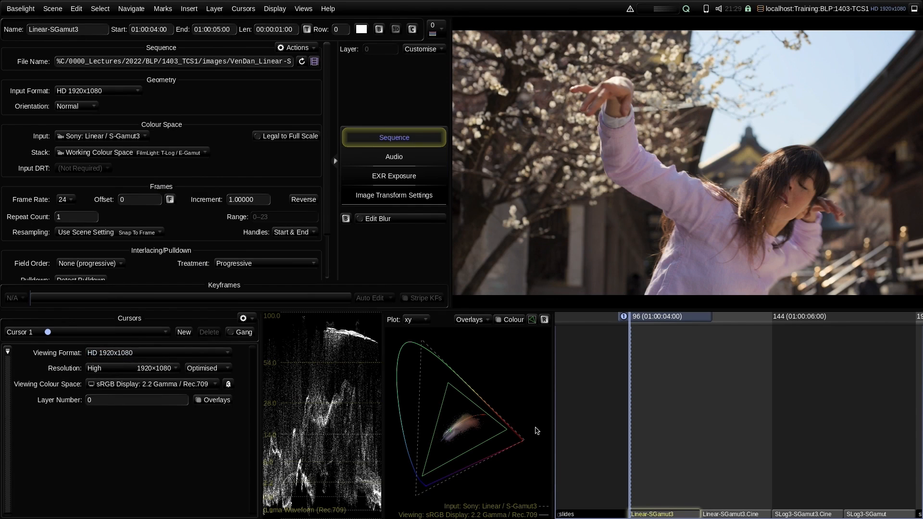
# - On the Linear-SGamut3.Cine shot, trial Sony: Linear / S-Gamut3, then restore Sony: Linear / S-Gamut3.Cine
pyautogui.press('Down')
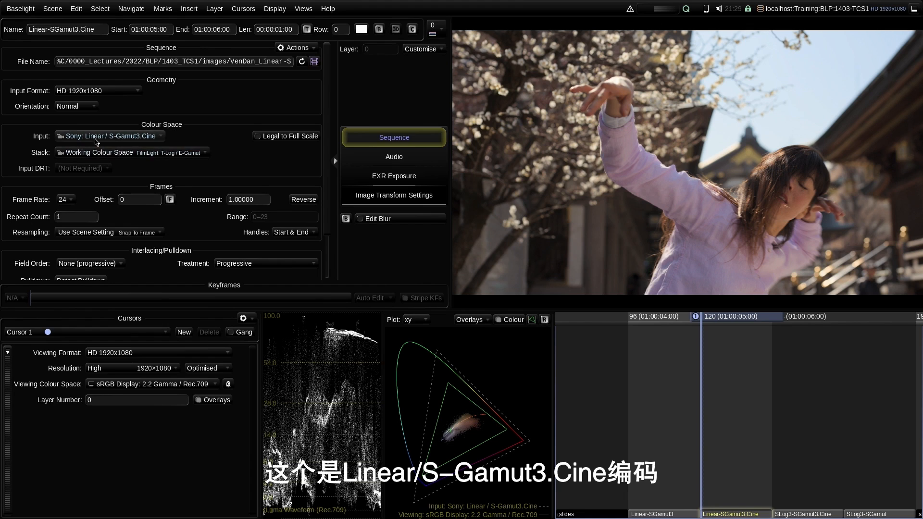
pyautogui.click(129, 138)
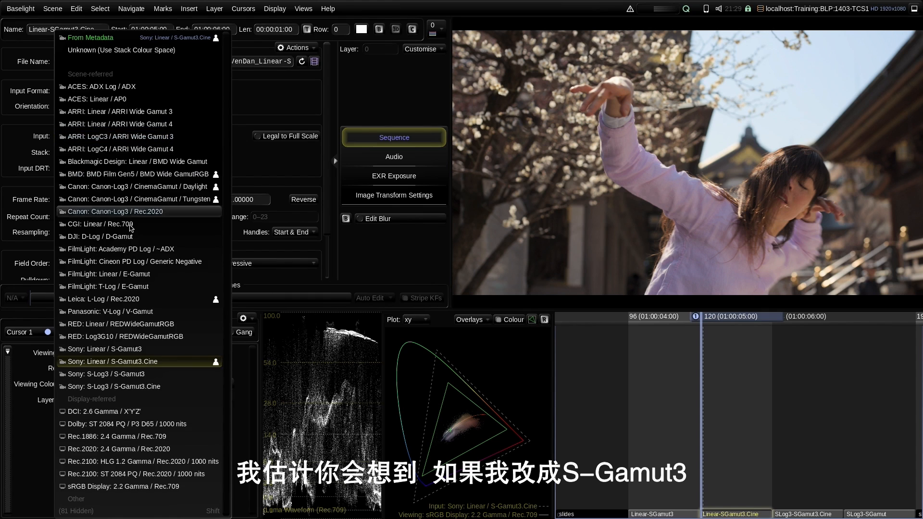
pyautogui.click(151, 350)
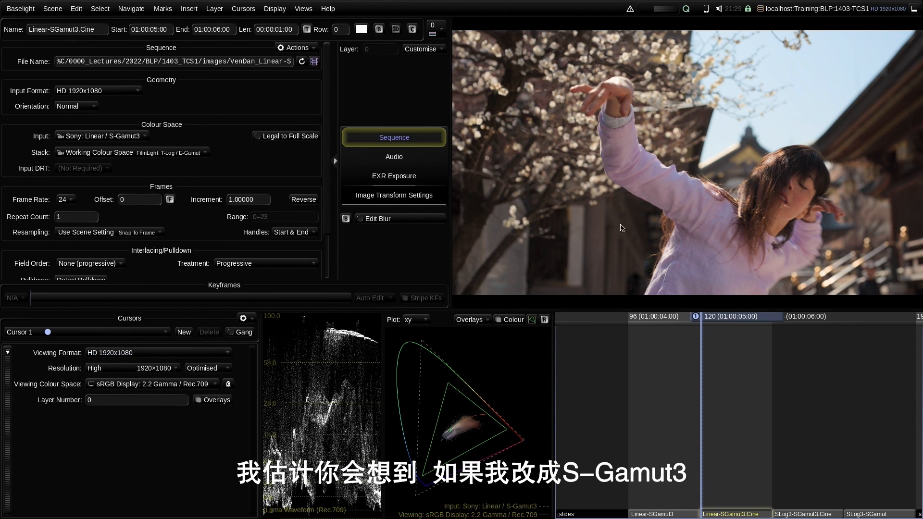
pyautogui.click(111, 137)
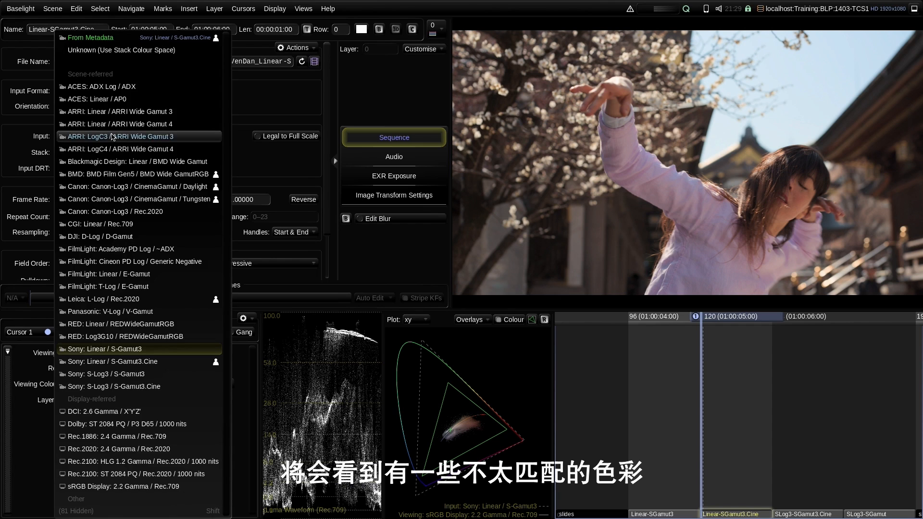
pyautogui.click(134, 366)
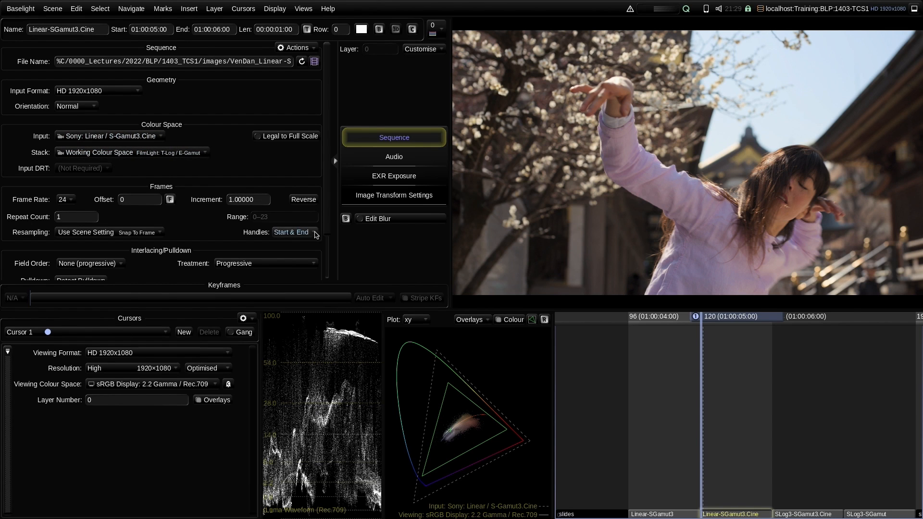
# - On the SLog3-SGamut3.Cine shot, trial Sony: Linear / S-Gamut3.Cine, then restore Sony: S-Log3 / S-Gamut3.Cine
pyautogui.press('Down')
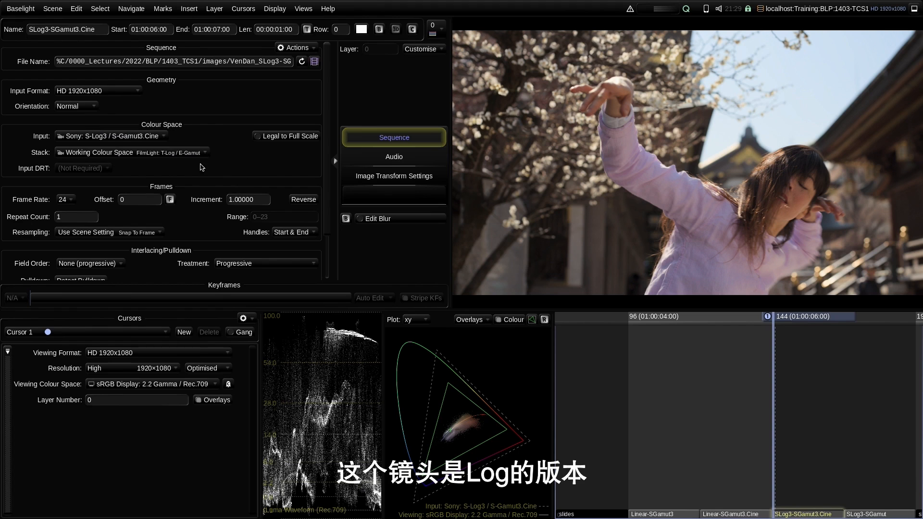
pyautogui.click(145, 140)
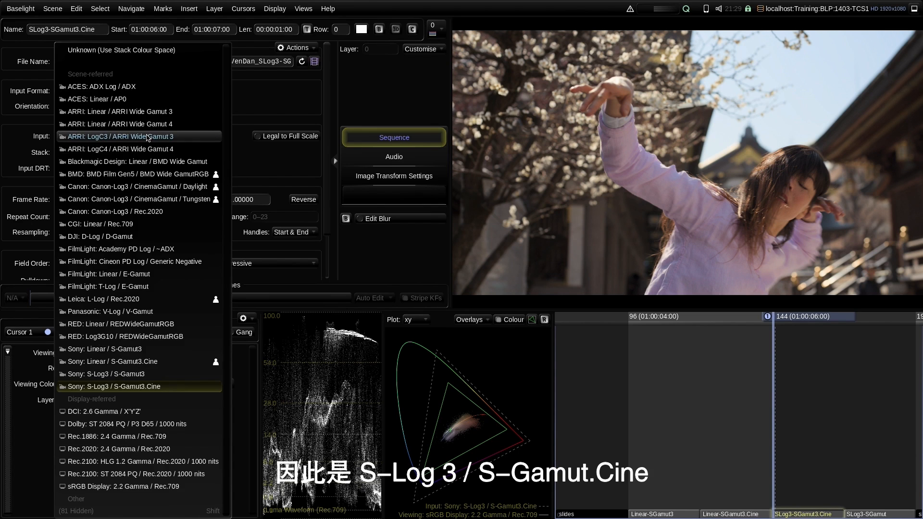
pyautogui.click(116, 364)
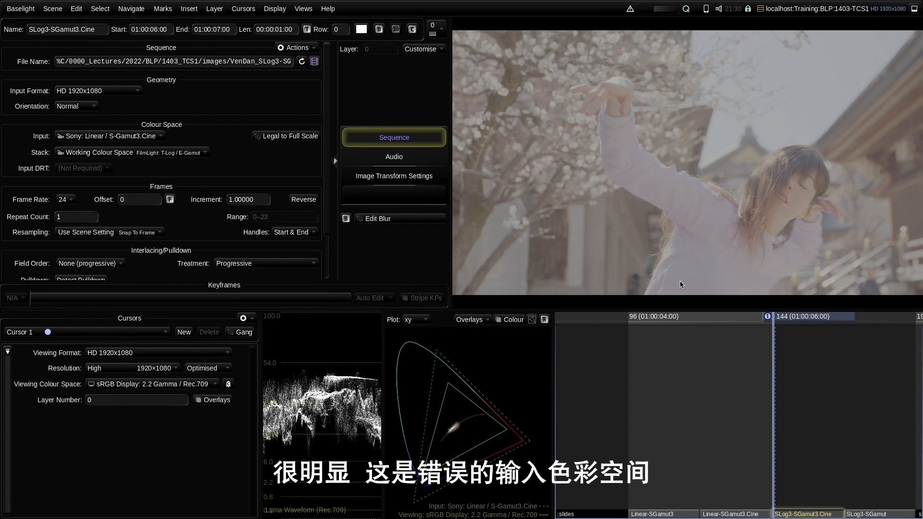
pyautogui.click(110, 136)
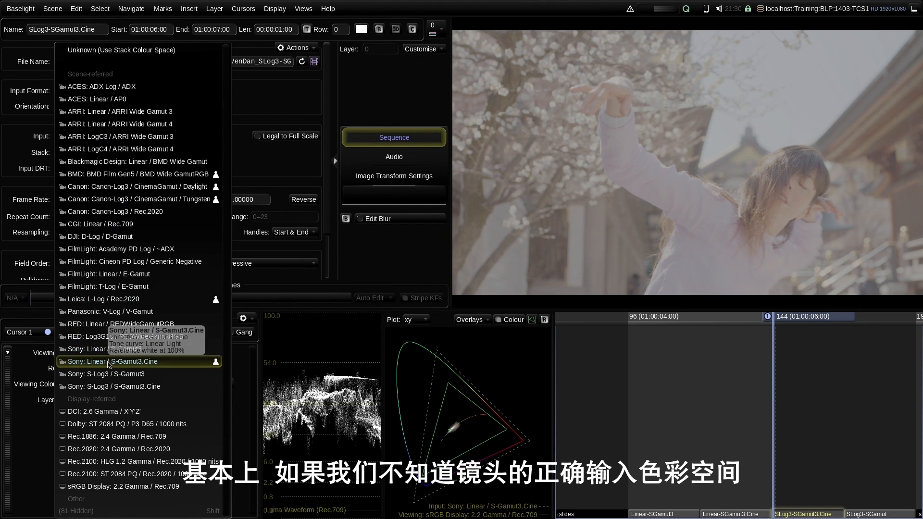
pyautogui.click(112, 386)
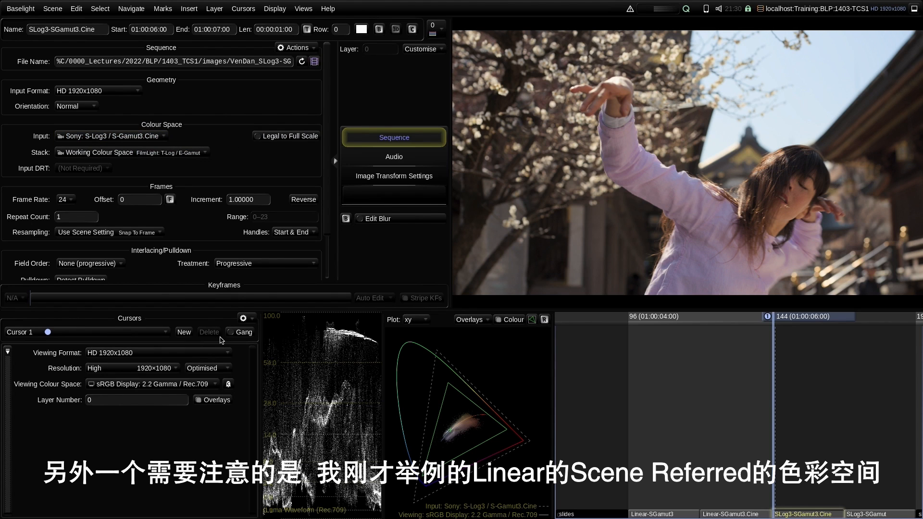
# - Try ARRI: LogC3 / ARRI Wide Gamut 3 and Panasonic: V-Log / V-Gamut, then restore Sony: S-Log3 / S-Gamut3.Cine
pyautogui.click(136, 136)
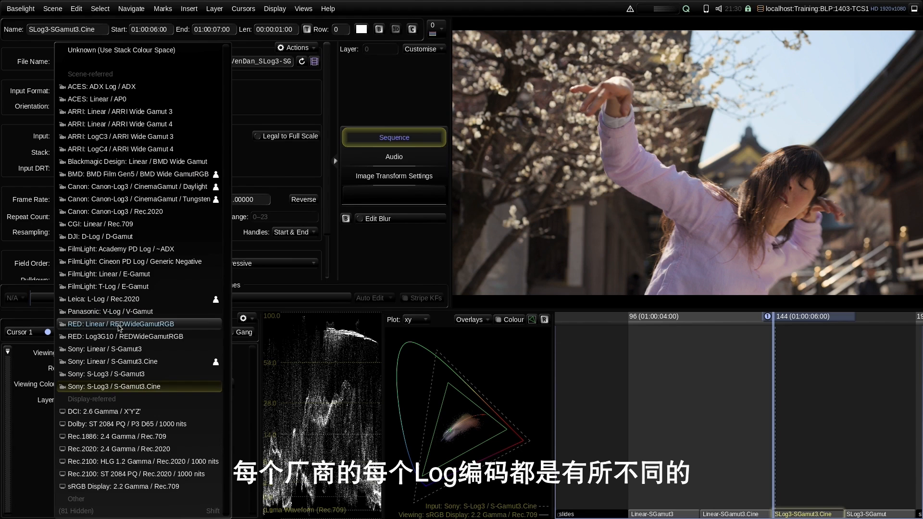
pyautogui.click(138, 139)
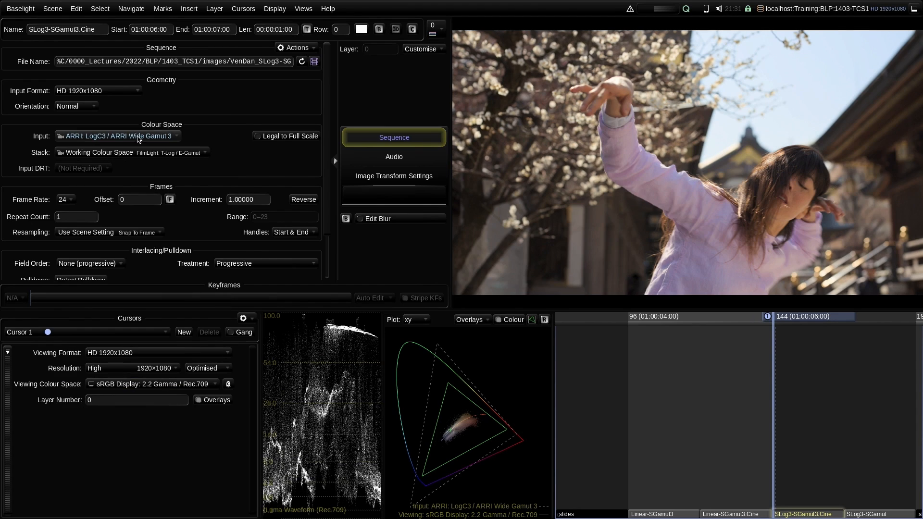
pyautogui.click(111, 137)
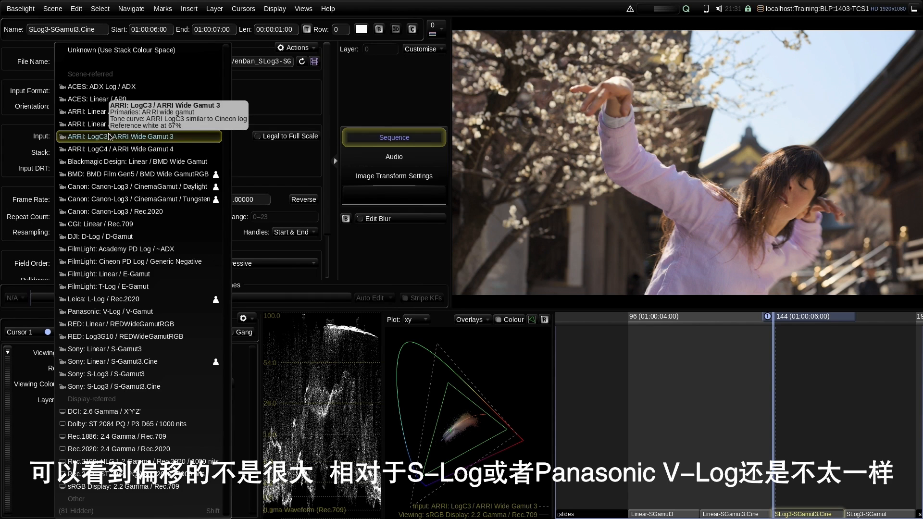
pyautogui.click(113, 312)
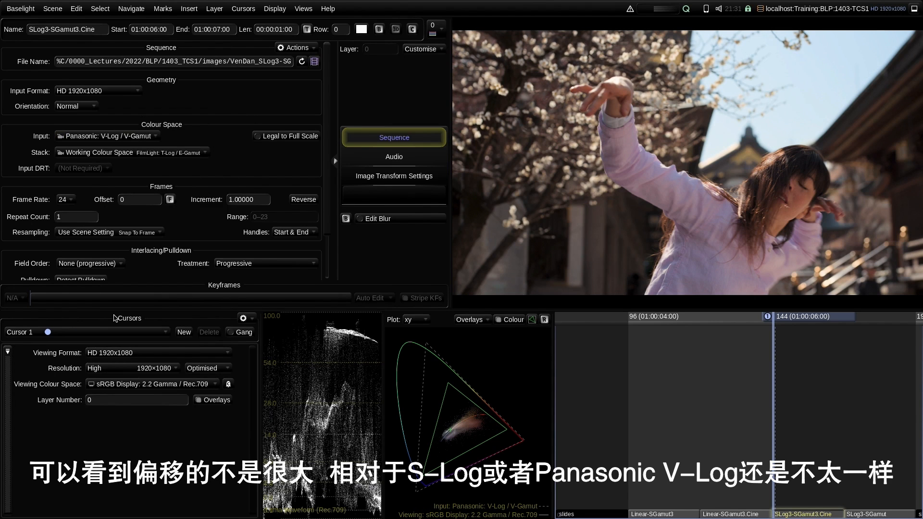
pyautogui.click(108, 136)
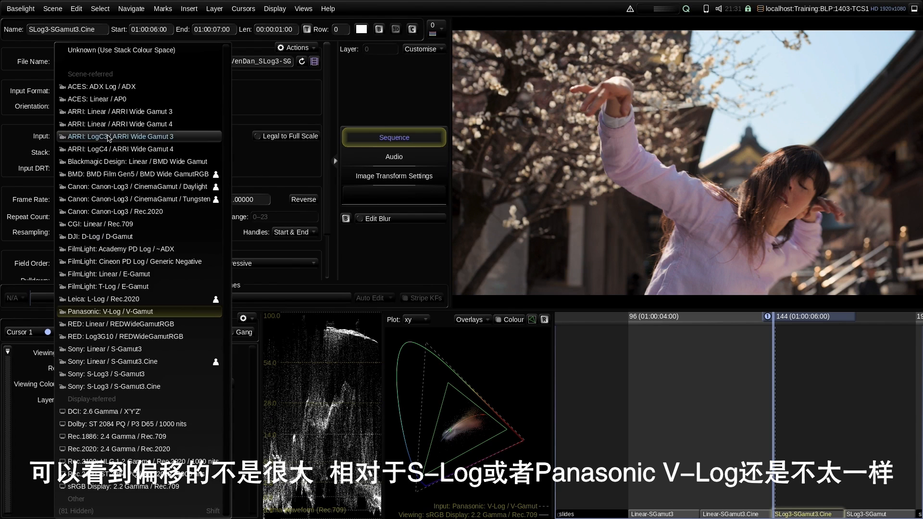
pyautogui.click(112, 387)
# - Step up and down through the four shots comparing their input colour spaces, ending on Linear-SGamut3
pyautogui.press('Down')
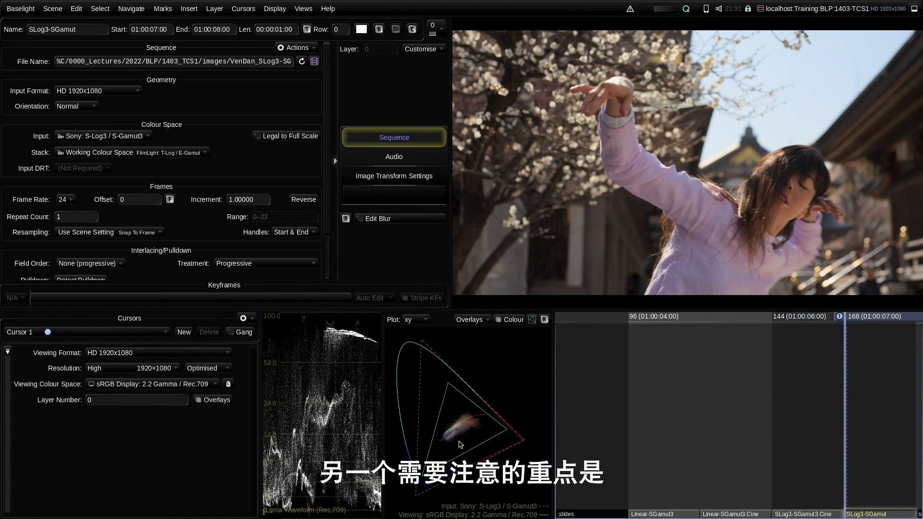
pyautogui.press('Up')
pyautogui.press('Up')
pyautogui.press('Up')
pyautogui.press('Down')
pyautogui.press('Down')
pyautogui.press('Down')
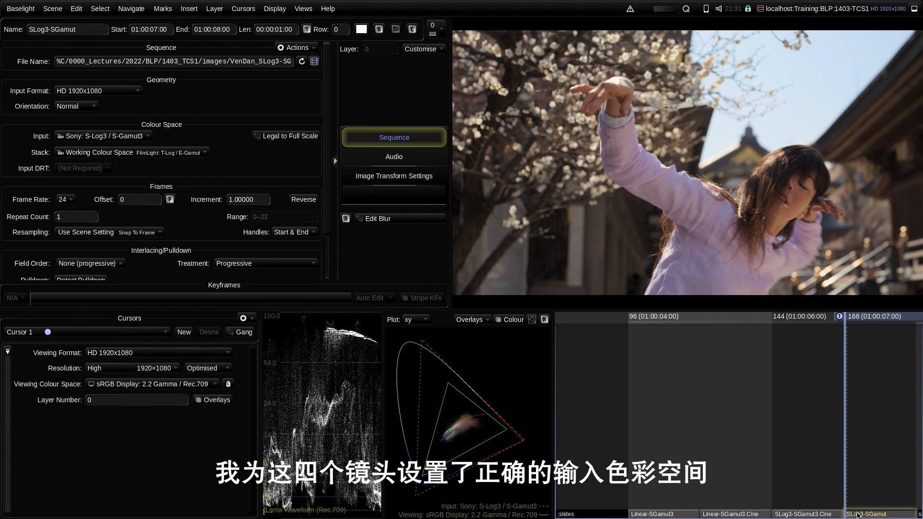
pyautogui.press('Up')
pyautogui.press('Up')
pyautogui.press('Up')
pyautogui.press('Down')
pyautogui.press('Down')
pyautogui.press('Down')
pyautogui.press('Up')
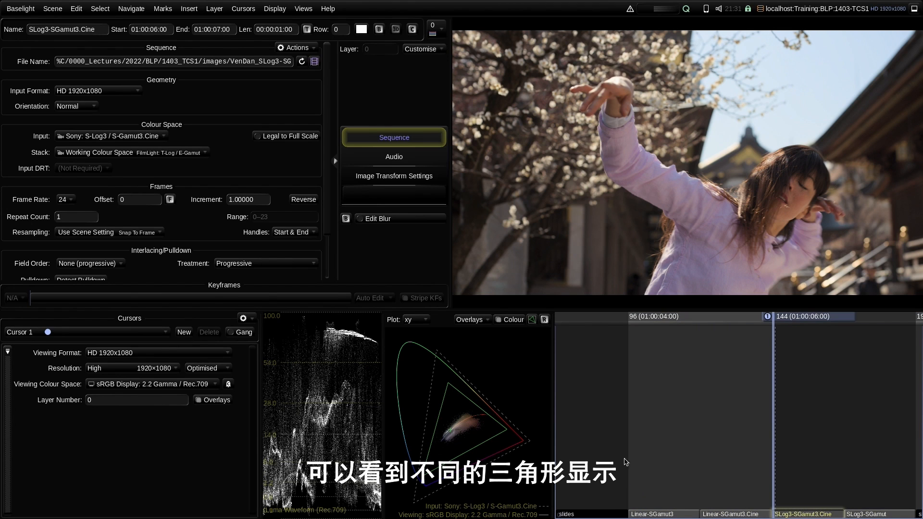
pyautogui.press('Up')
pyautogui.press('Up')
pyautogui.press('Down')
pyautogui.press('Down')
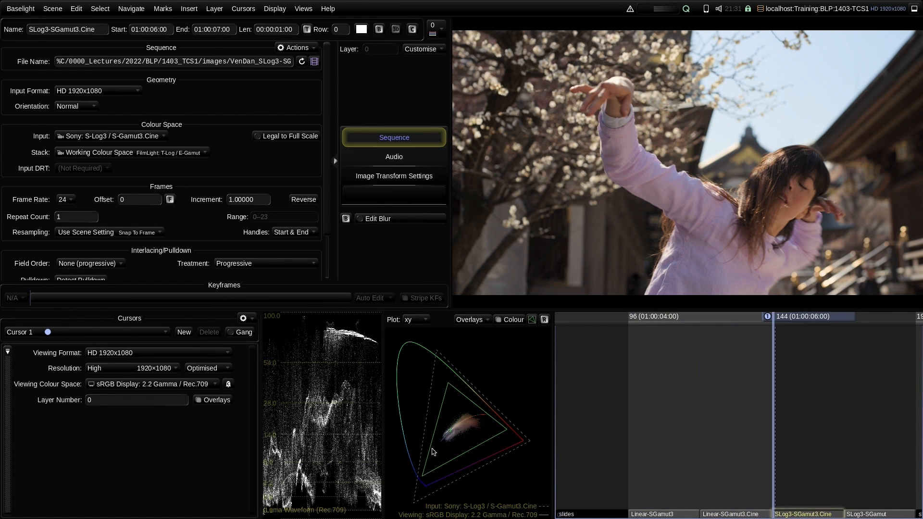
pyautogui.press('Down')
pyautogui.press('Up')
pyautogui.press('Up')
pyautogui.press('Up')
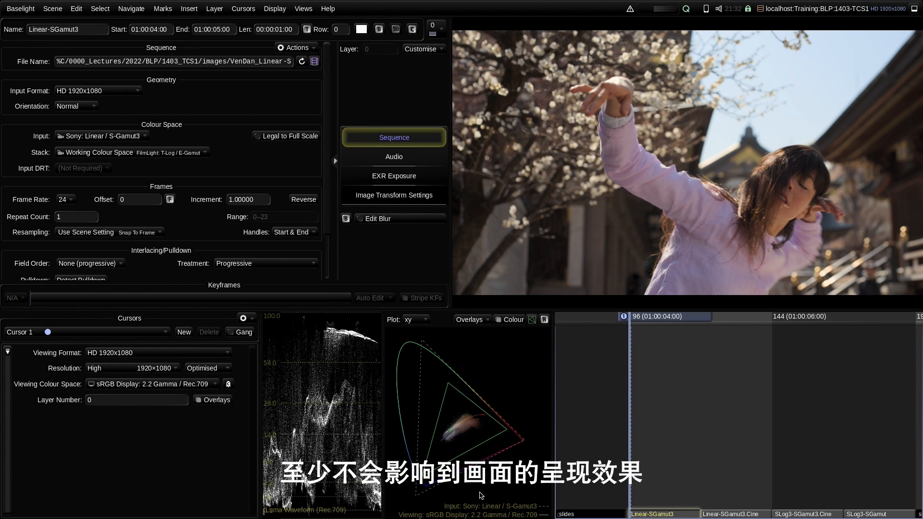
# - Step through the four shots comparing their scopes, ending back on the Linear-SGamut3 shot
pyautogui.press('Down')
pyautogui.press('Down')
pyautogui.press('Down')
pyautogui.press('Up')
pyautogui.press('Up')
pyautogui.press('Up')
pyautogui.press('Down')
pyautogui.press('Down')
pyautogui.press('Down')
pyautogui.press('Up')
pyautogui.press('Up')
pyautogui.press('Up')
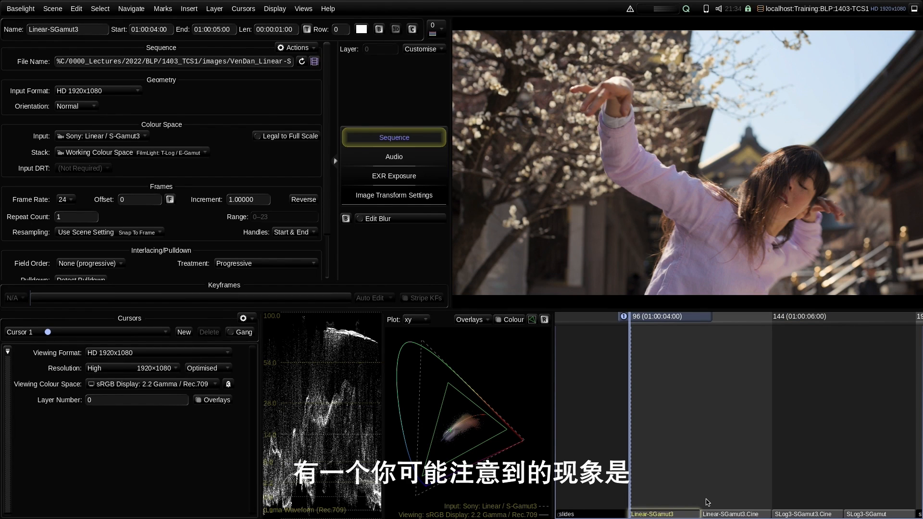
# - Check the input colour space list without changing it, then advance to the scene-referred versus display-referred slide
pyautogui.click(102, 137)
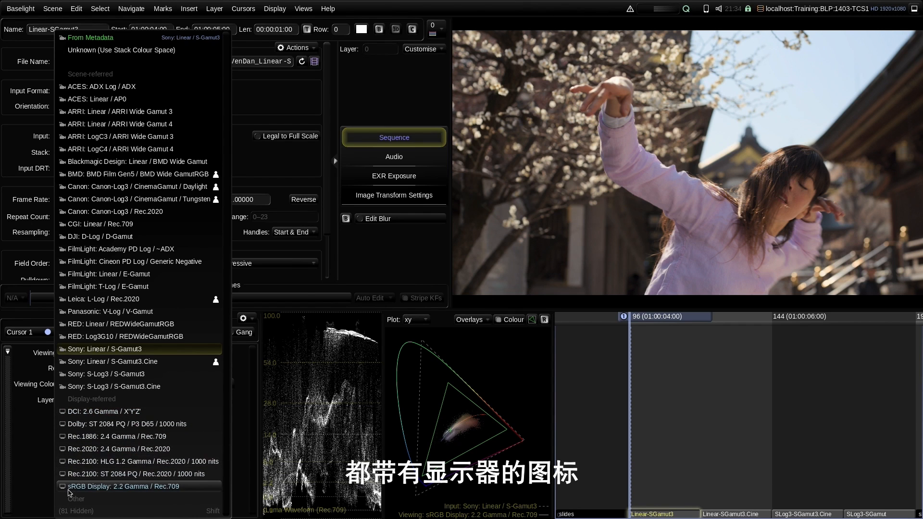
pyautogui.click(327, 257)
pyautogui.press('Down')
pyautogui.press('Down')
pyautogui.press('Down')
pyautogui.press('Down')
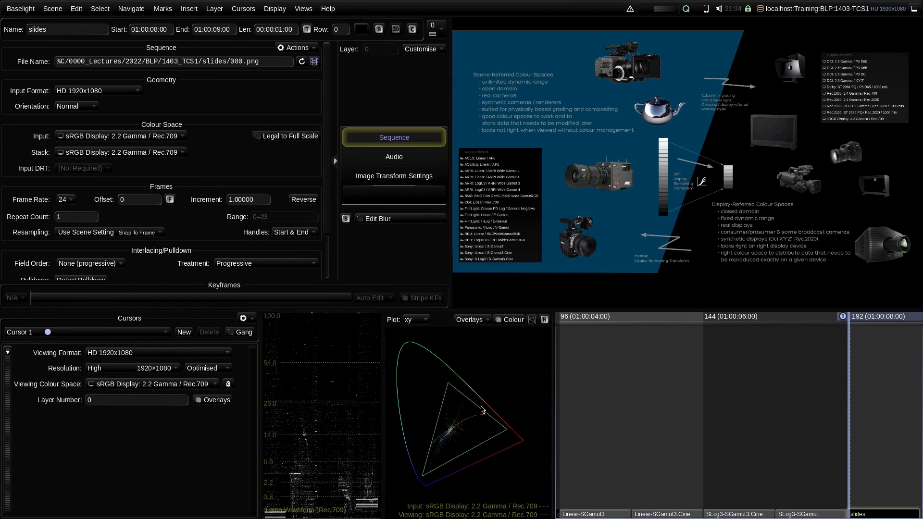
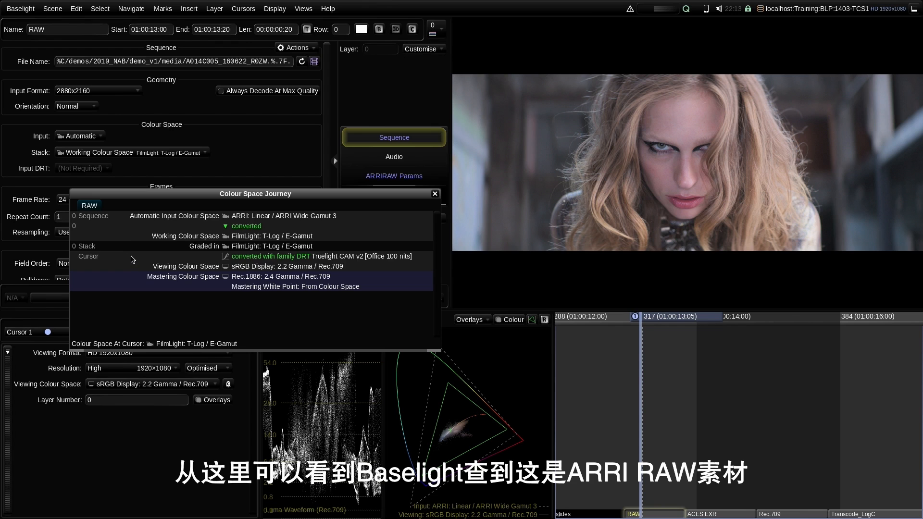
pyautogui.click(80, 136)
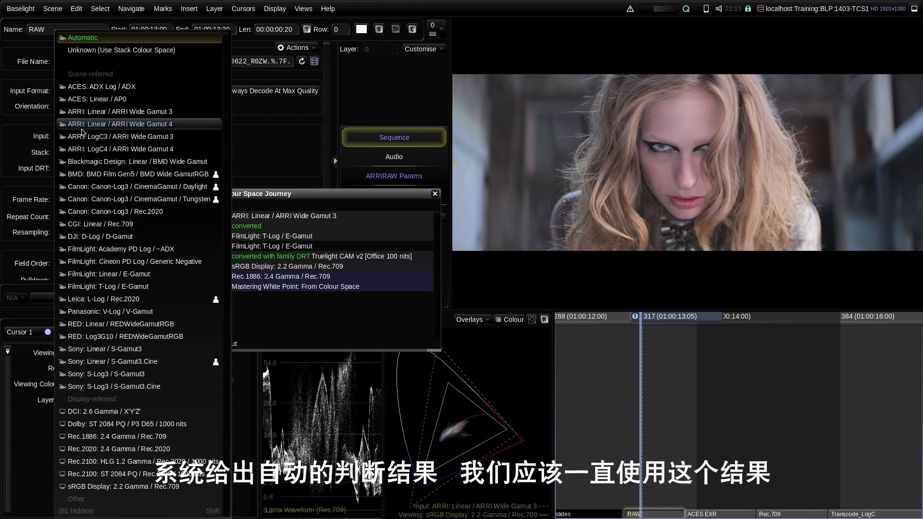
pyautogui.click(82, 39)
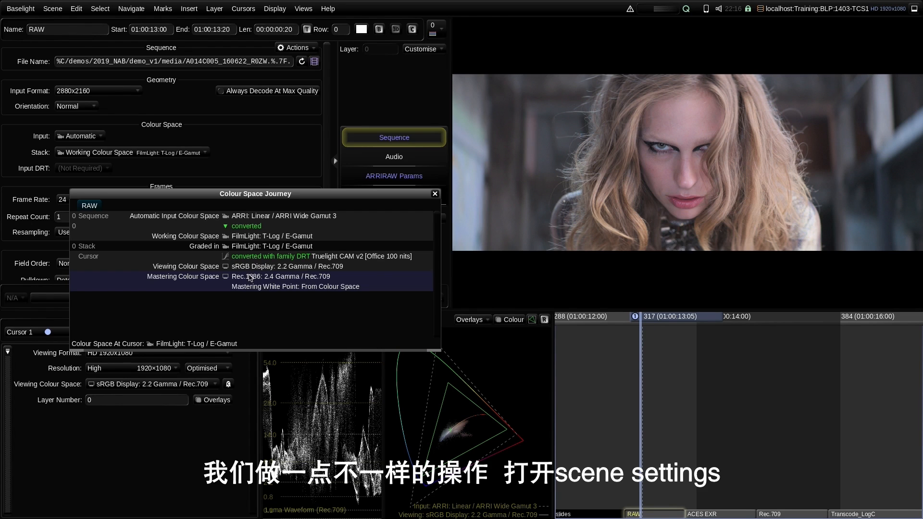
# - Switch the scene working colour space to Rec.1886, then restore FilmLight T-Log / E-Gamut
pyautogui.click(303, 9)
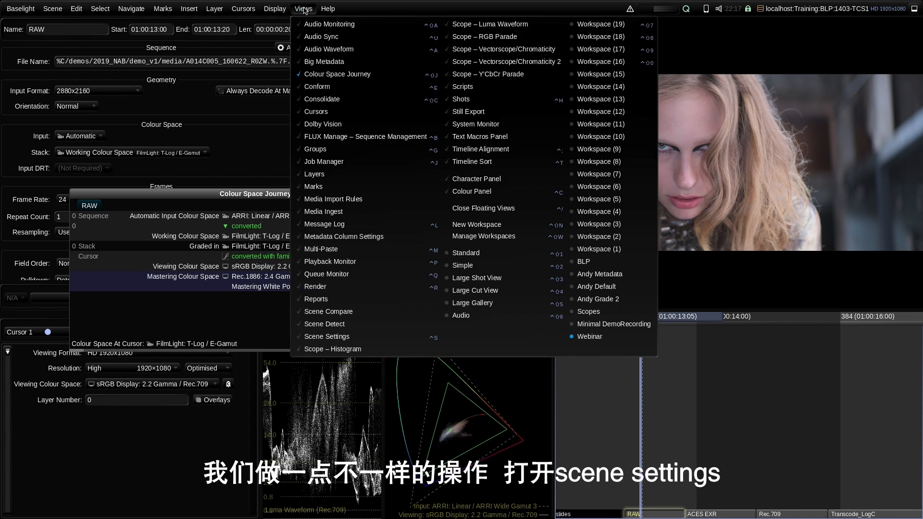
pyautogui.click(350, 338)
pyautogui.moveTo(514, 127); pyautogui.dragTo(564, 149)
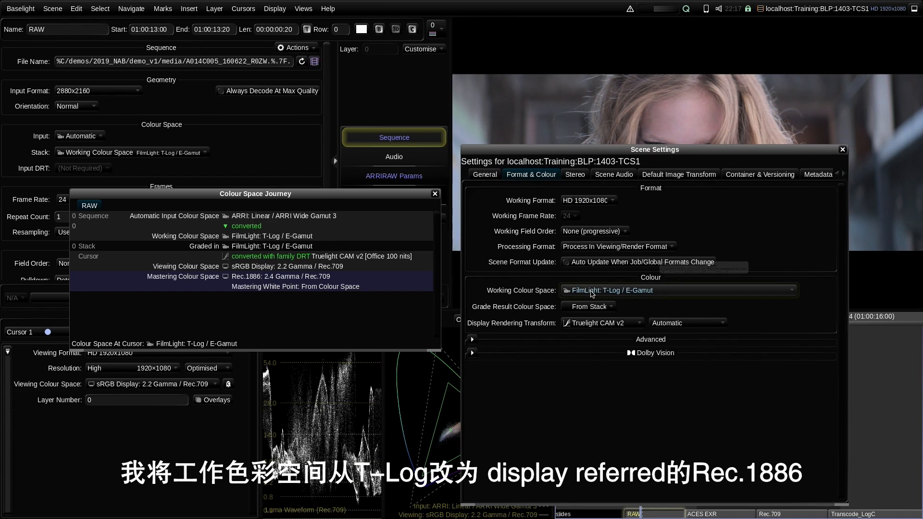
pyautogui.click(590, 292)
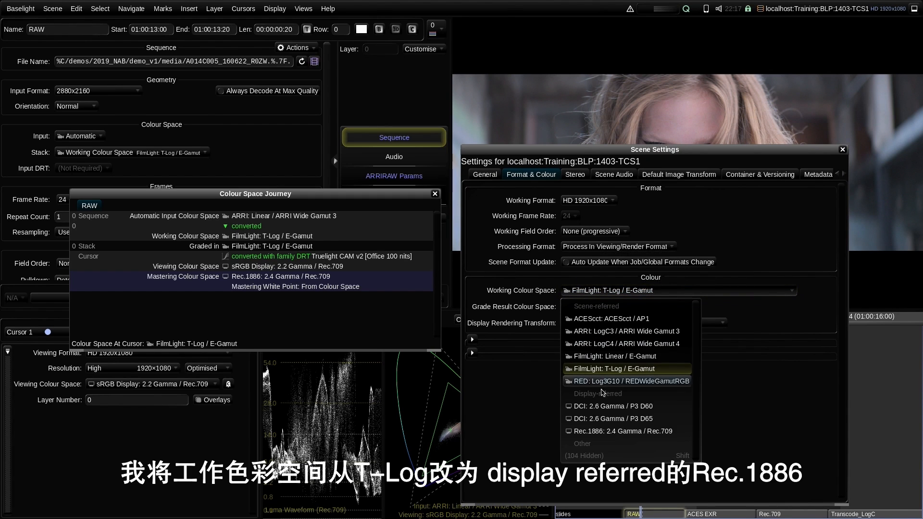
pyautogui.click(600, 432)
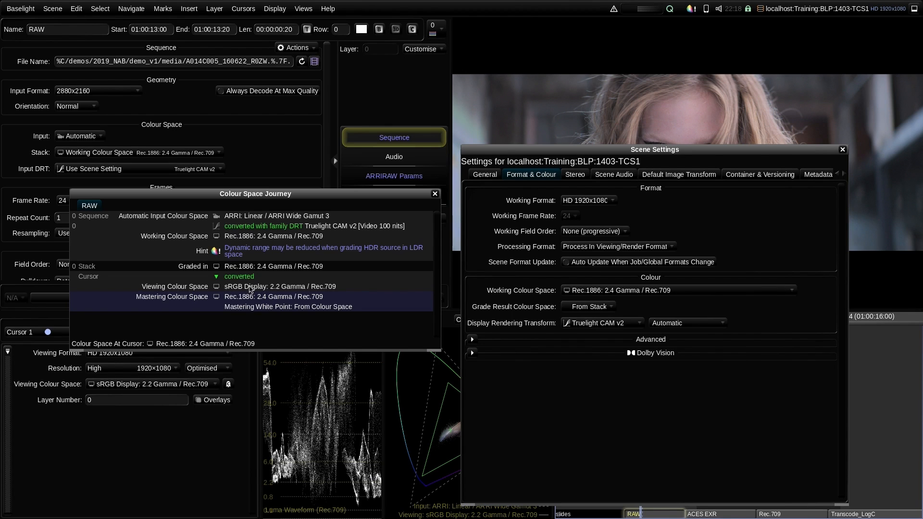
pyautogui.click(617, 292)
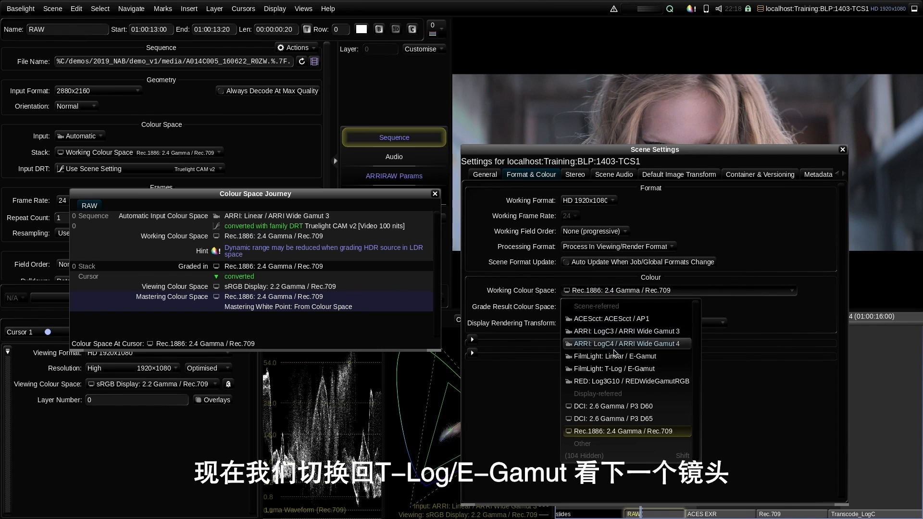
pyautogui.click(616, 371)
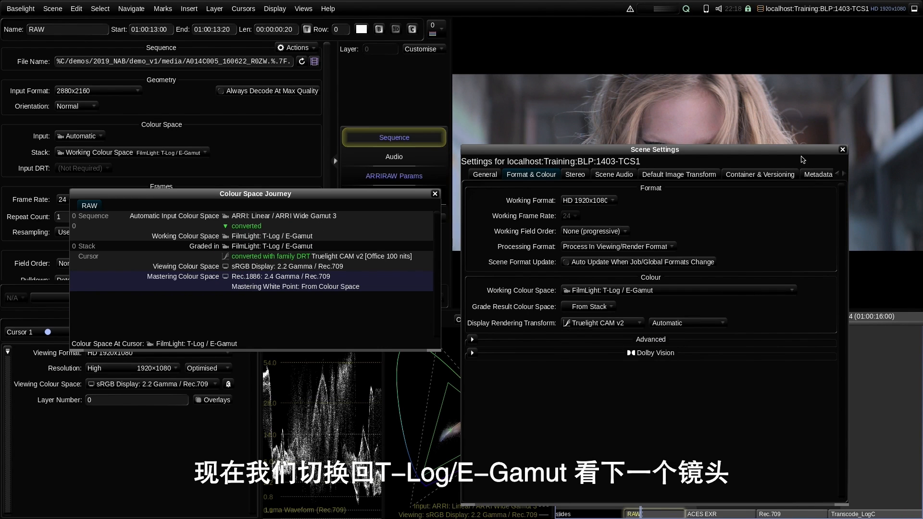
# - Go to the ACES EXR shot and keep its input colour space tagged From Metadata
pyautogui.click(842, 150)
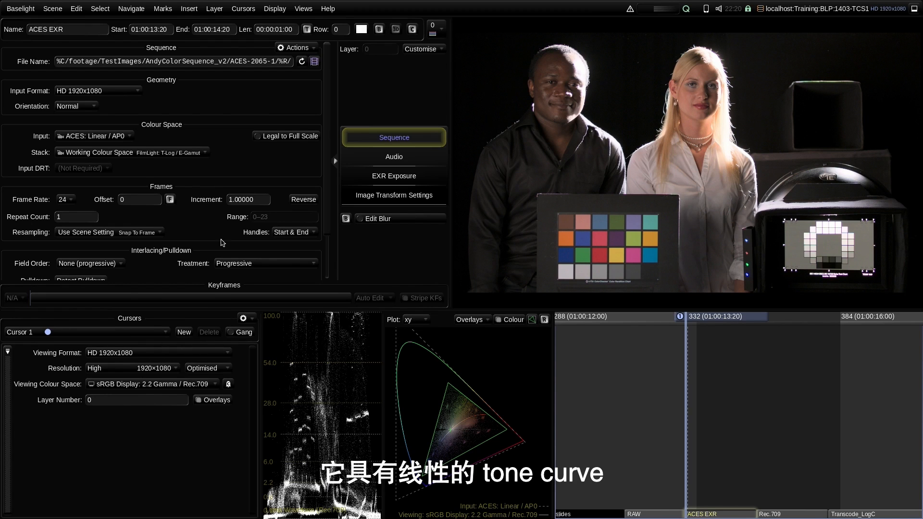
pyautogui.moveTo(472, 379)
pyautogui.mouseDown()
pyautogui.moveTo(488, 393)
pyautogui.moveTo(481, 388)
pyautogui.mouseUp()
pyautogui.scroll(-2, 482, 397)
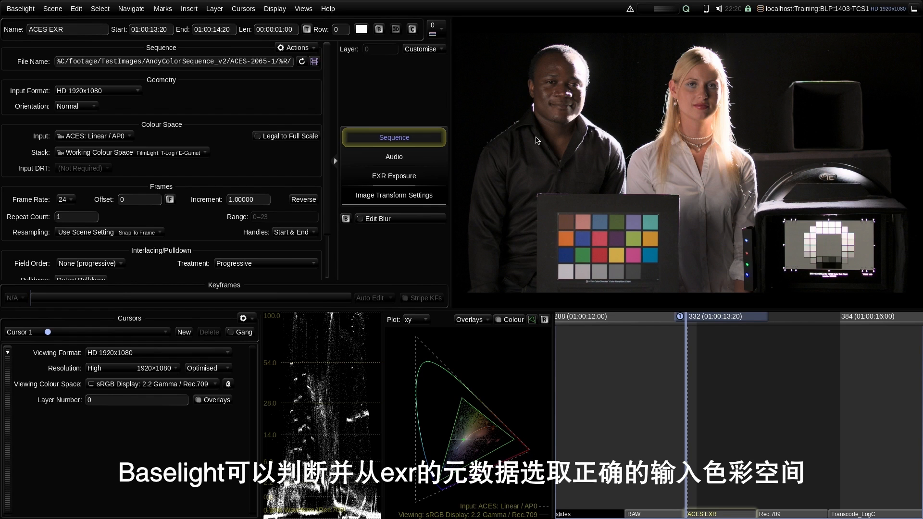
pyautogui.click(108, 136)
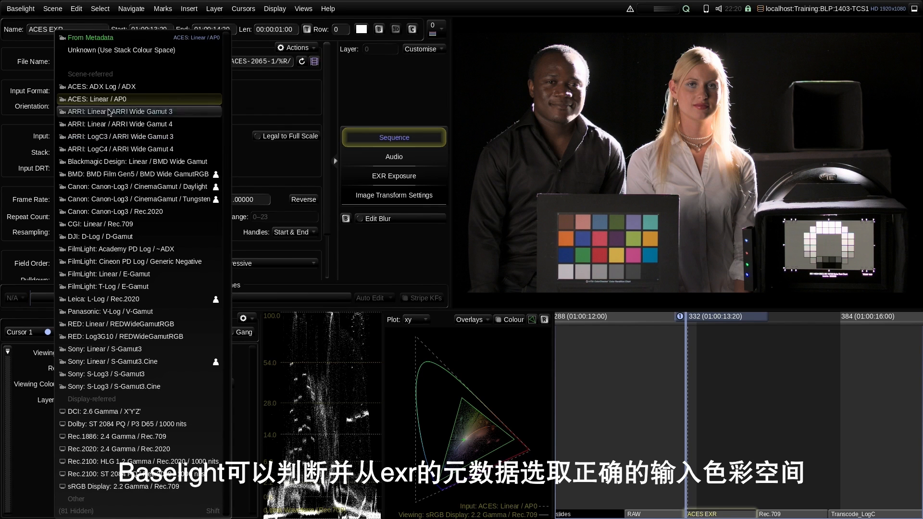
pyautogui.click(113, 38)
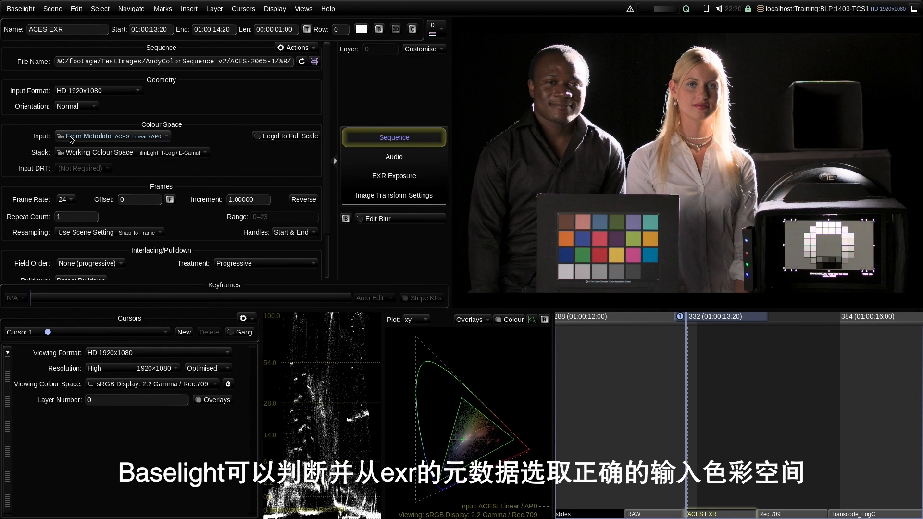
# - Try CGI: Linear / Rec.709 and ARRI: Linear / Wide Gamut 4 as input, then restore From Metadata
pyautogui.click(140, 139)
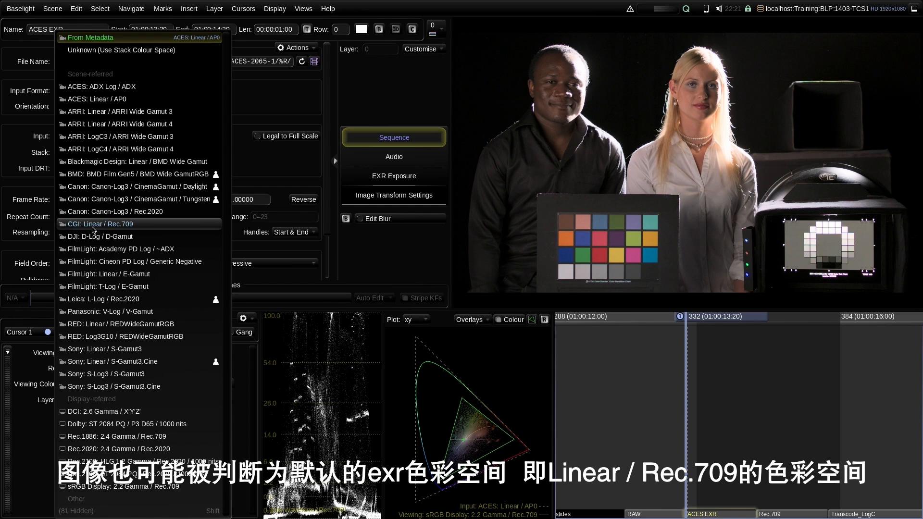
pyautogui.click(138, 225)
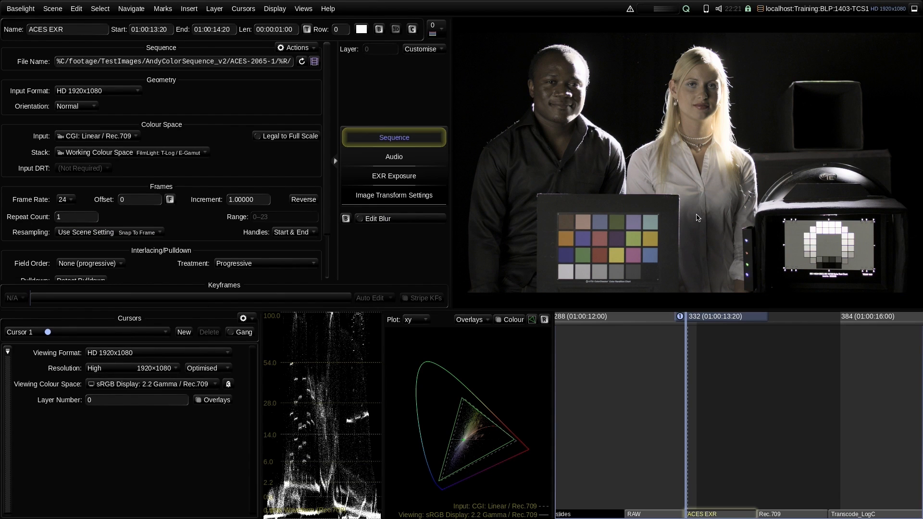
pyautogui.click(129, 136)
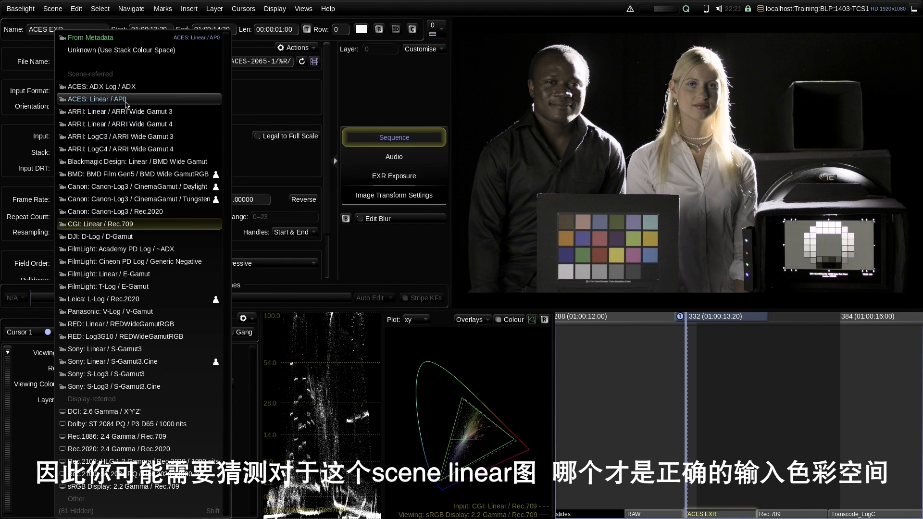
pyautogui.click(127, 124)
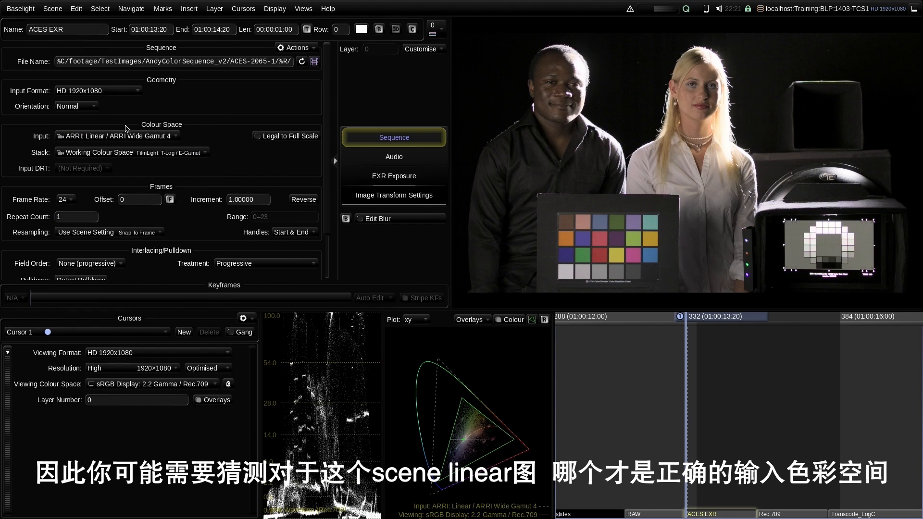
pyautogui.click(101, 136)
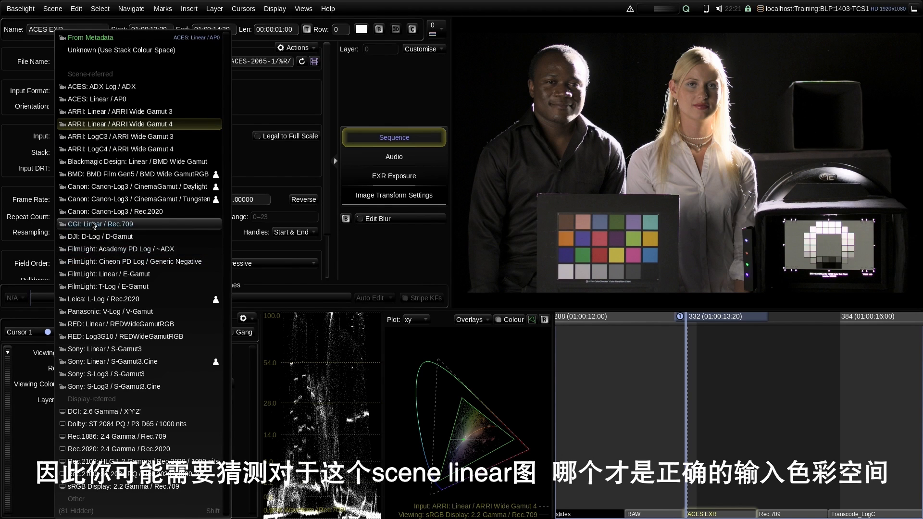
pyautogui.click(90, 38)
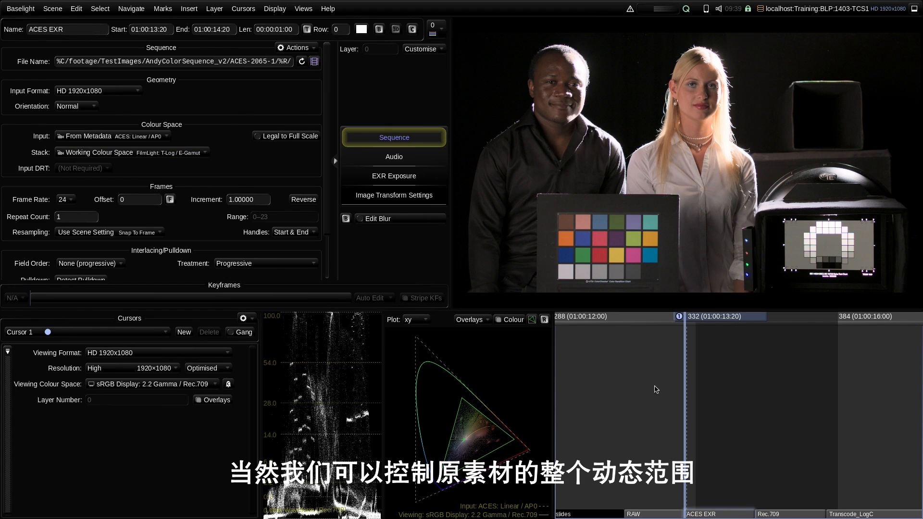
pyautogui.press('p')
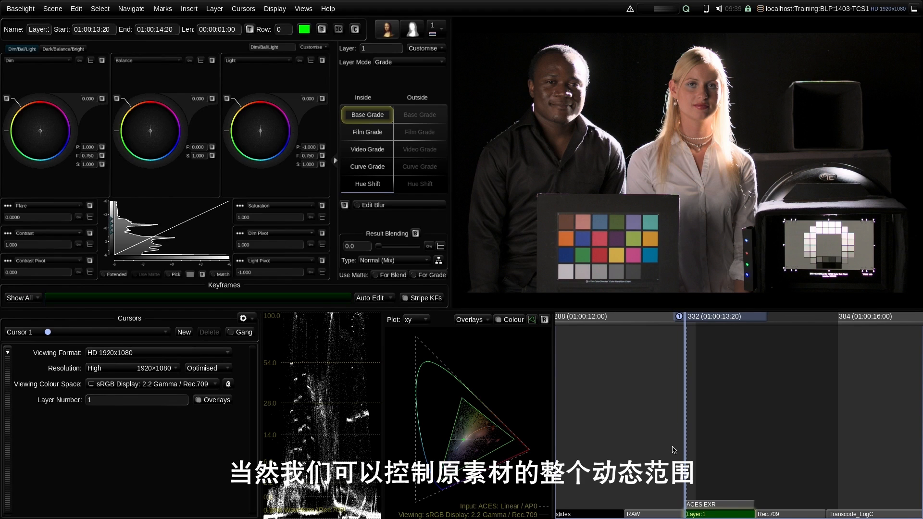
pyautogui.click(122, 274)
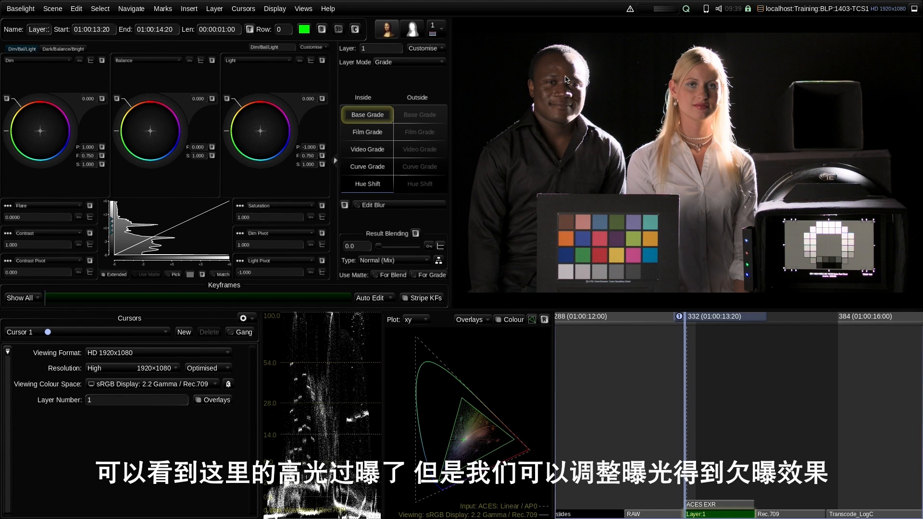
pyautogui.moveTo(197, 98); pyautogui.dragTo(193, 47)
pyautogui.moveTo(165, 131); pyautogui.dragTo(199, 120)
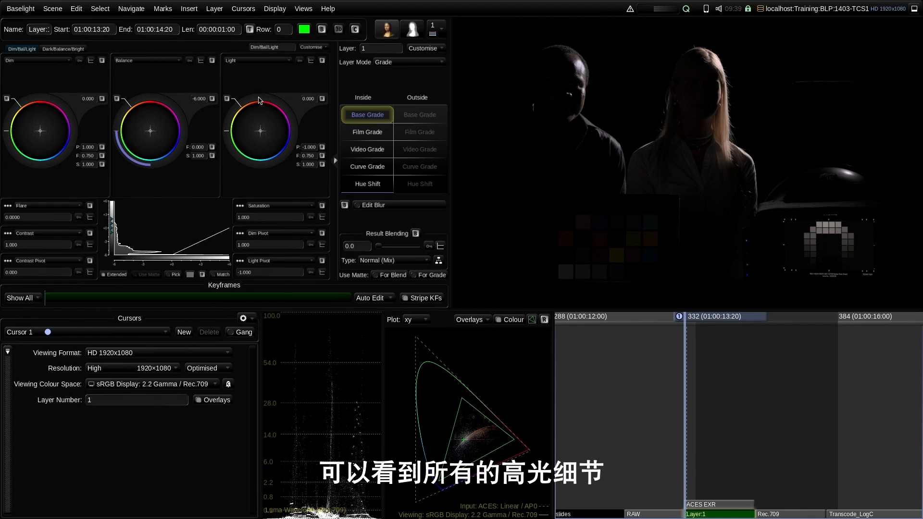
pyautogui.moveTo(239, 121); pyautogui.dragTo(433, 102)
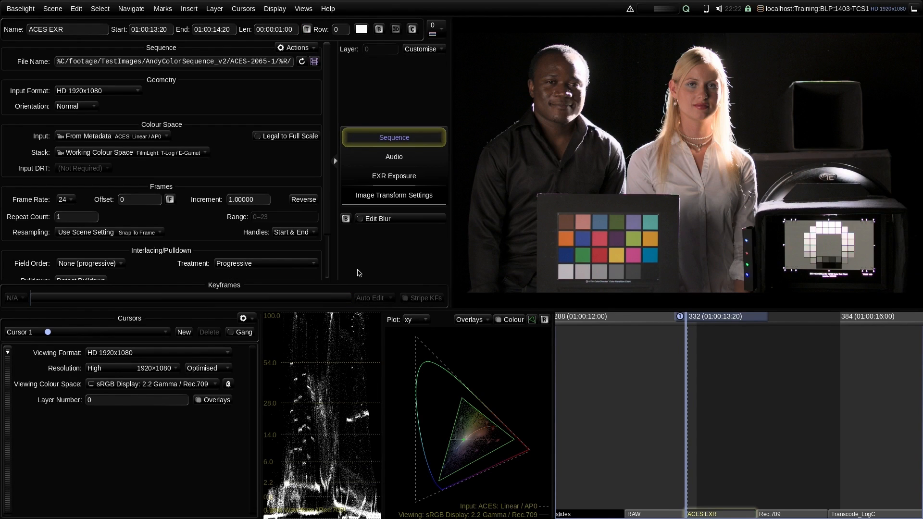
# - Show the Colour Space Journey window and advance to the next shot, Rec.709
pyautogui.click(306, 9)
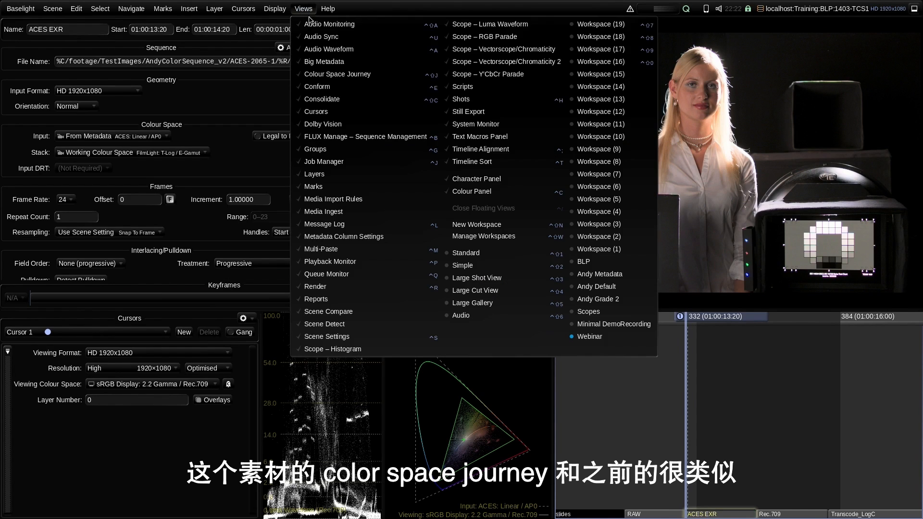
pyautogui.click(320, 74)
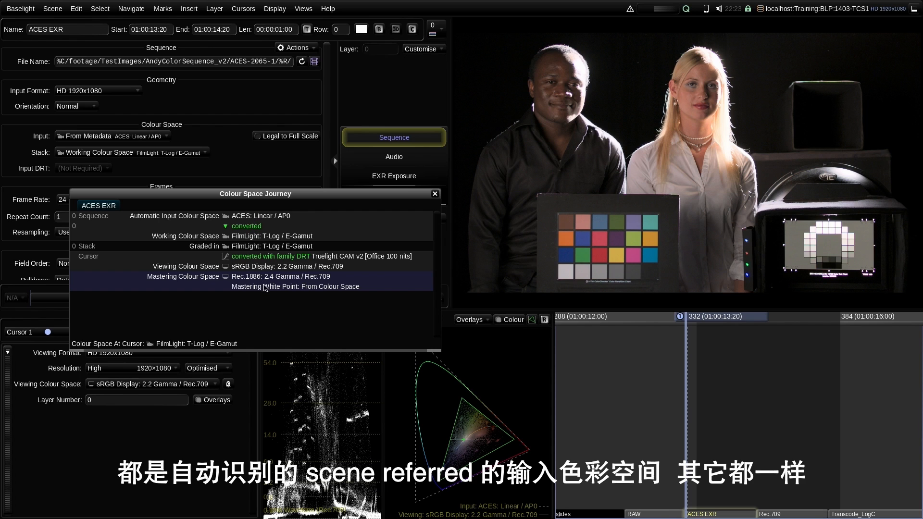
pyautogui.press('Down')
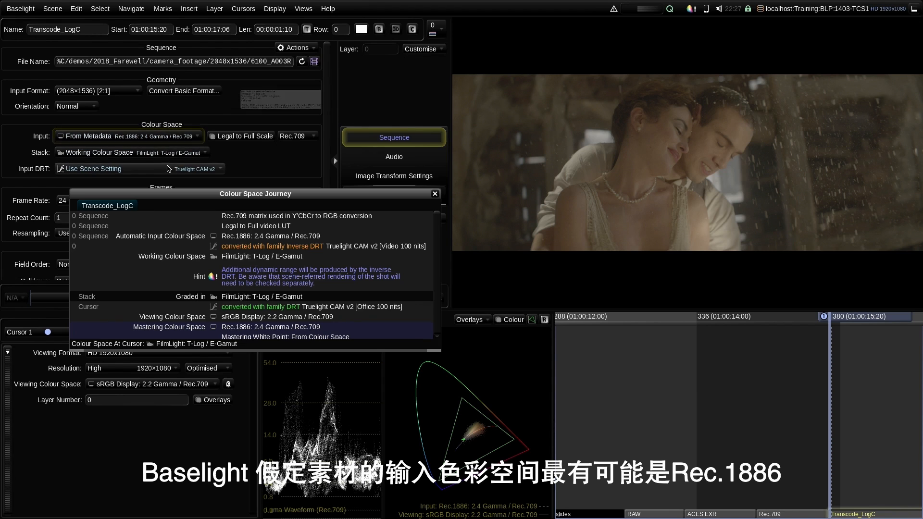
# - Tag the input as ARRI: LogC3 / ARRI Wide Gamut 3 and add a grade layer shifting Balance to cool the warm light
pyautogui.click(174, 137)
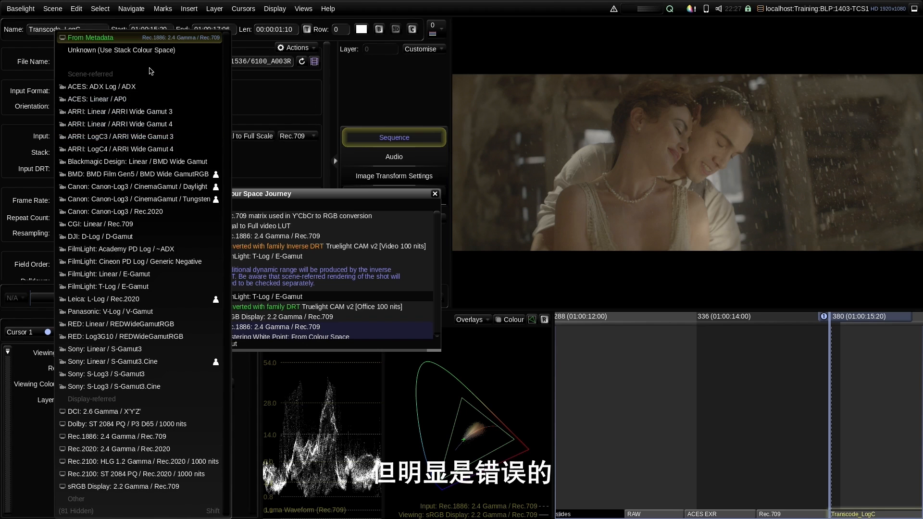
pyautogui.click(163, 138)
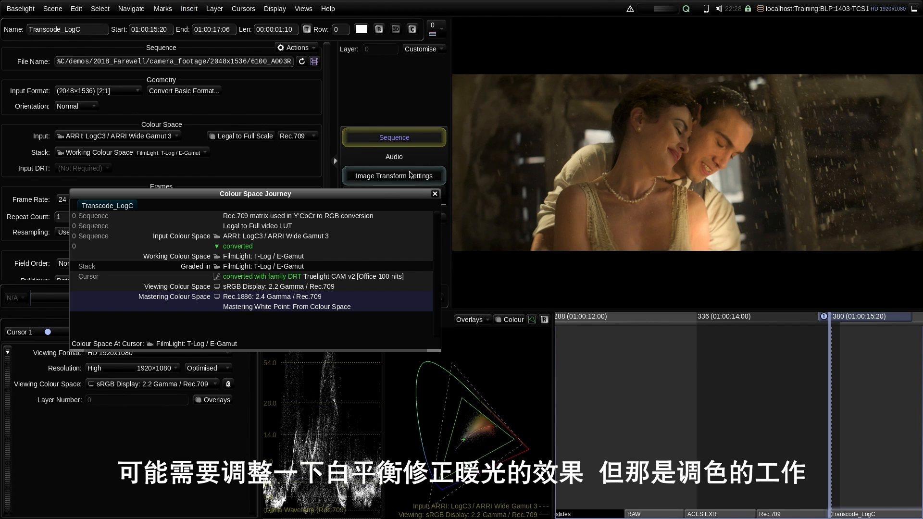
pyautogui.press('p')
pyautogui.moveTo(150, 130)
pyautogui.mouseDown()
pyautogui.moveTo(223, 196)
pyautogui.moveTo(269, 317)
pyautogui.moveTo(295, 280)
pyautogui.mouseUp()
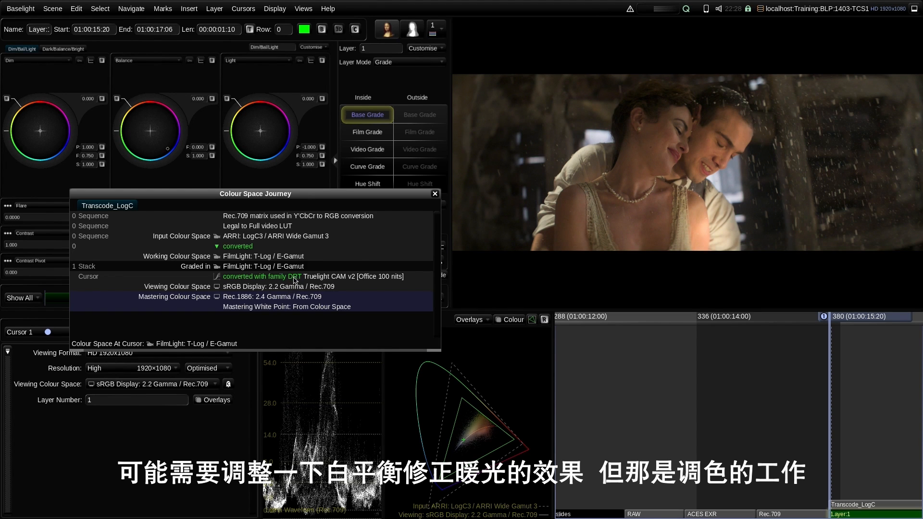
# - Return to the sequence settings and jump ahead to the 'Never lie to Baselight' slide
pyautogui.click(749, 422)
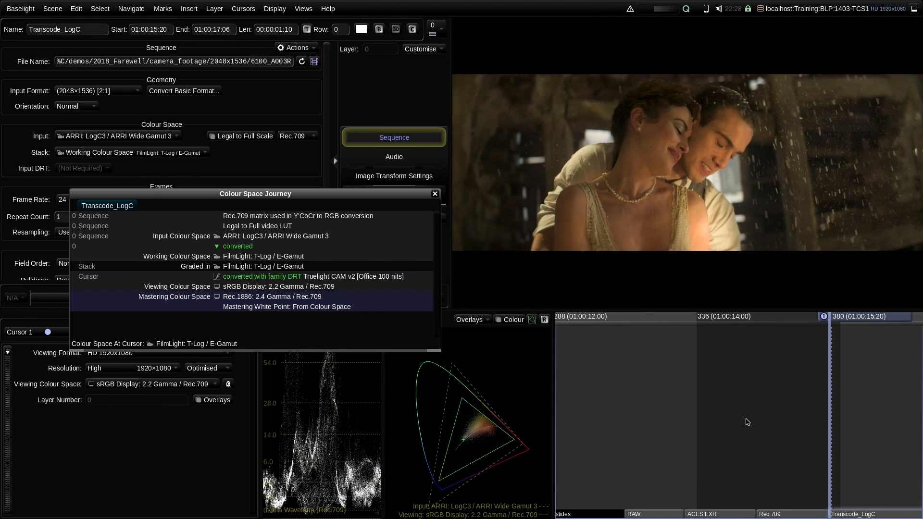
pyautogui.moveTo(739, 422); pyautogui.dragTo(649, 378)
pyautogui.press('pagedown')
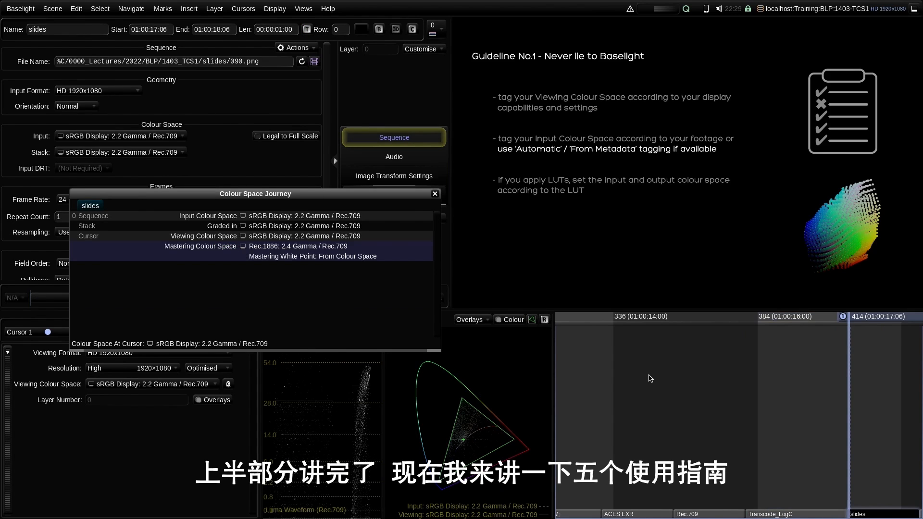